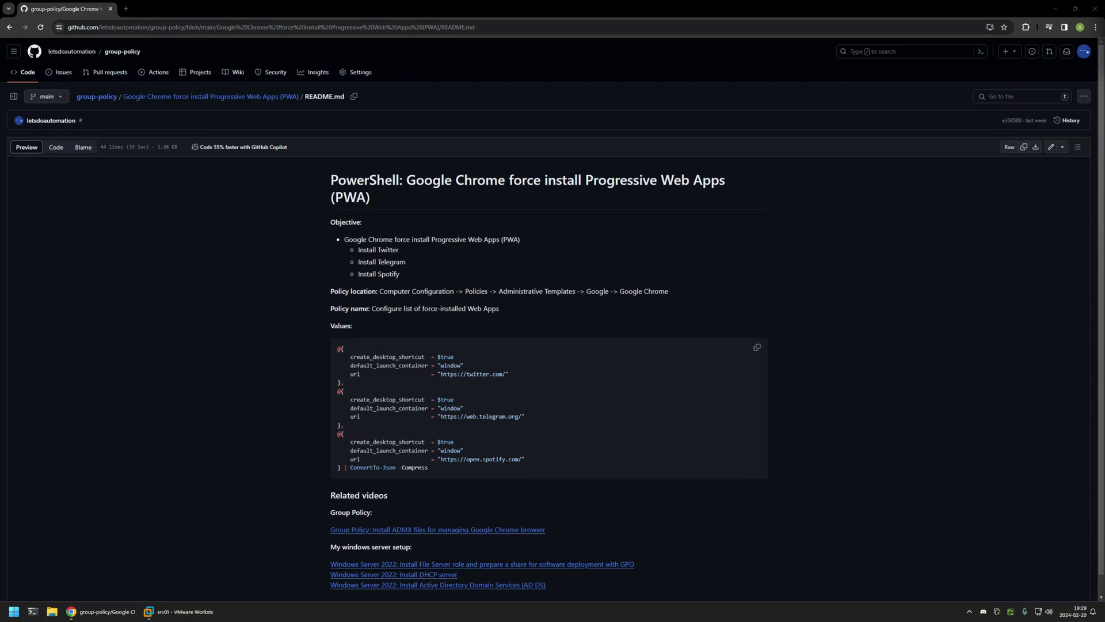
# - Review the README's objective list of apps and its related Group Policy video links
pyautogui.scroll(-1, 789, 173)
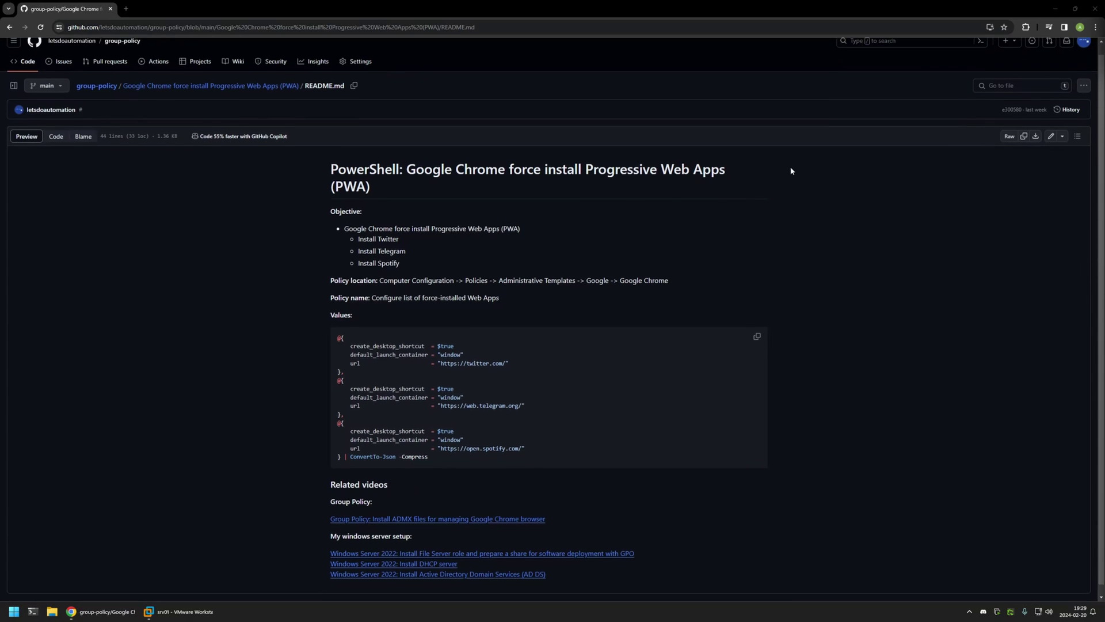
pyautogui.moveTo(592, 586); pyautogui.dragTo(315, 477)
pyautogui.click(612, 508)
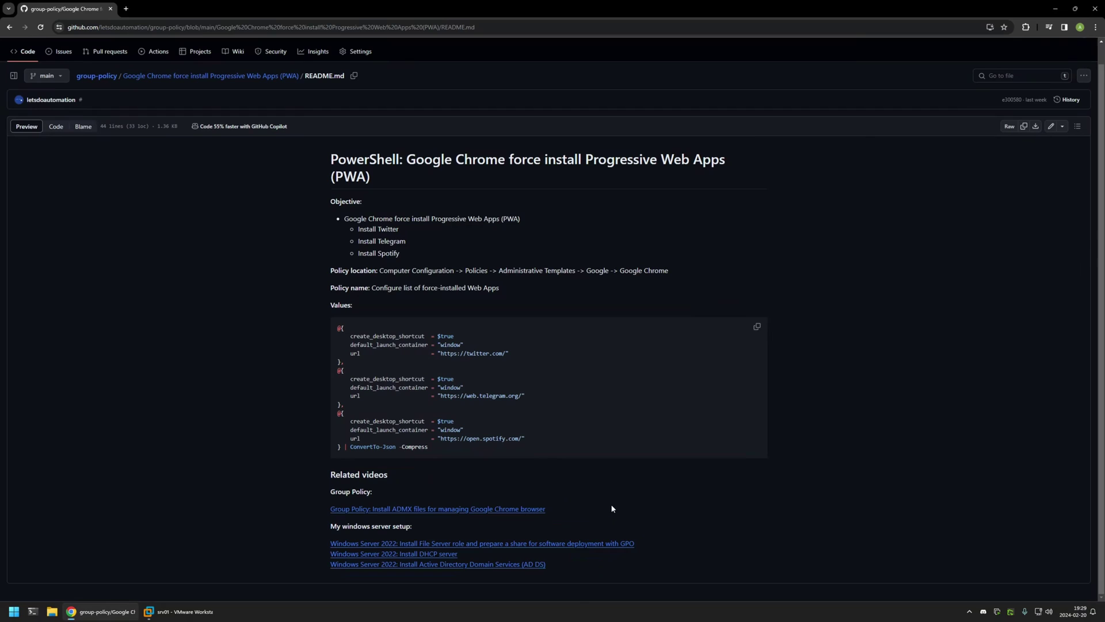
pyautogui.moveTo(597, 565); pyautogui.dragTo(420, 526)
pyautogui.click(424, 528)
pyautogui.moveTo(560, 510); pyautogui.dragTo(313, 488)
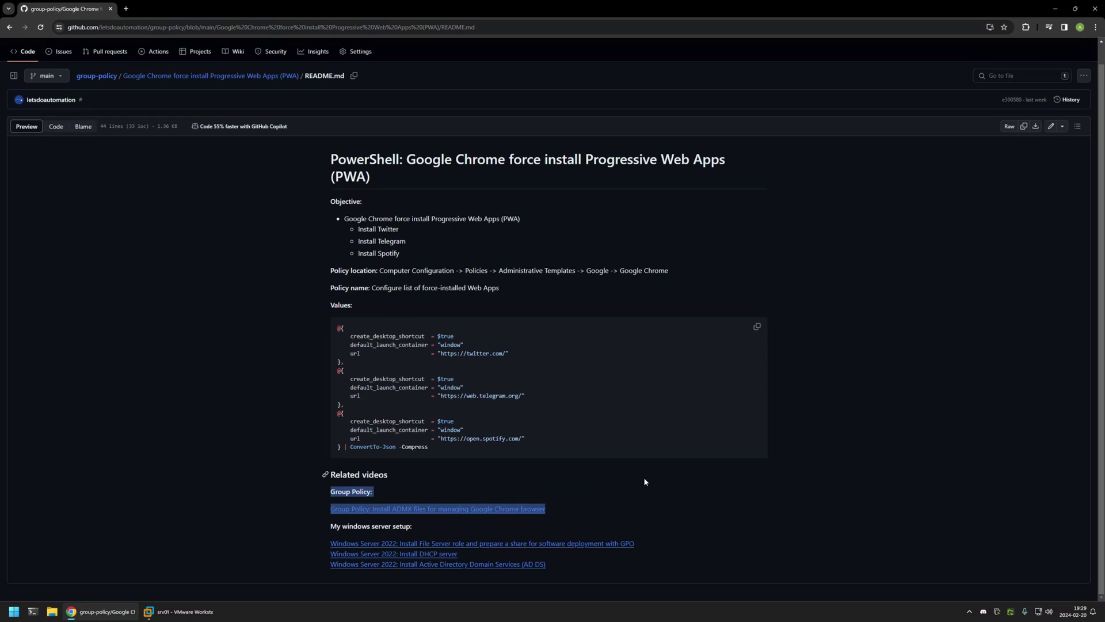
pyautogui.scroll(1, 644, 482)
pyautogui.click(672, 290)
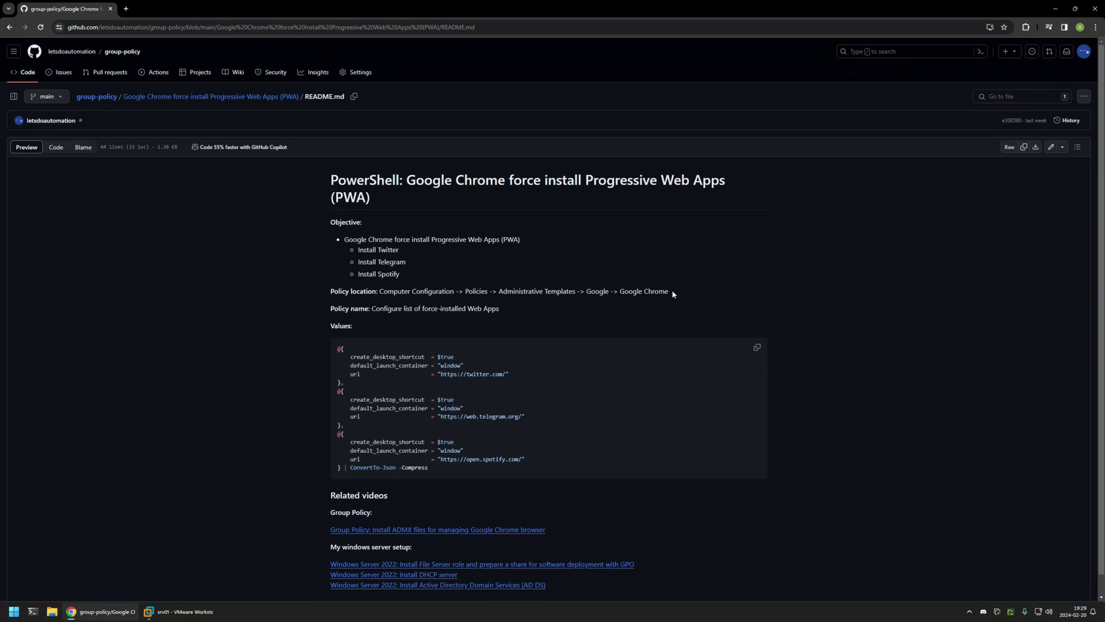
pyautogui.moveTo(439, 277); pyautogui.dragTo(329, 241)
pyautogui.click(410, 251)
pyautogui.moveTo(399, 250); pyautogui.dragTo(347, 278)
pyautogui.click(402, 275)
# - On the server VM, launch Group Policy Management and name a new GPO 'chrome setting'
pyautogui.click(179, 612)
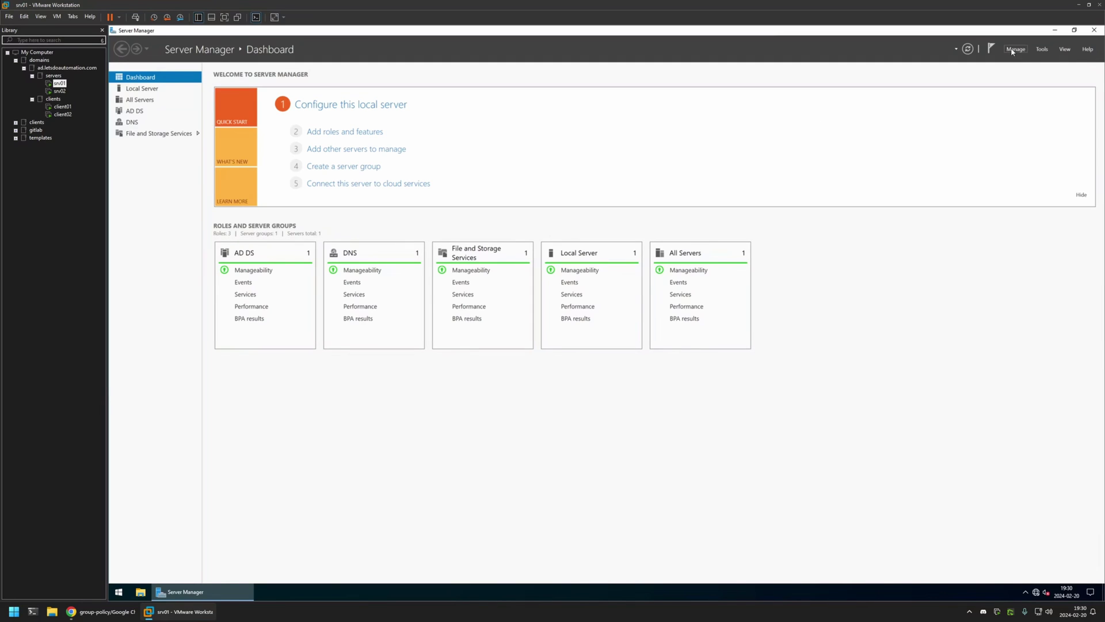
pyautogui.click(1042, 49)
pyautogui.click(1024, 174)
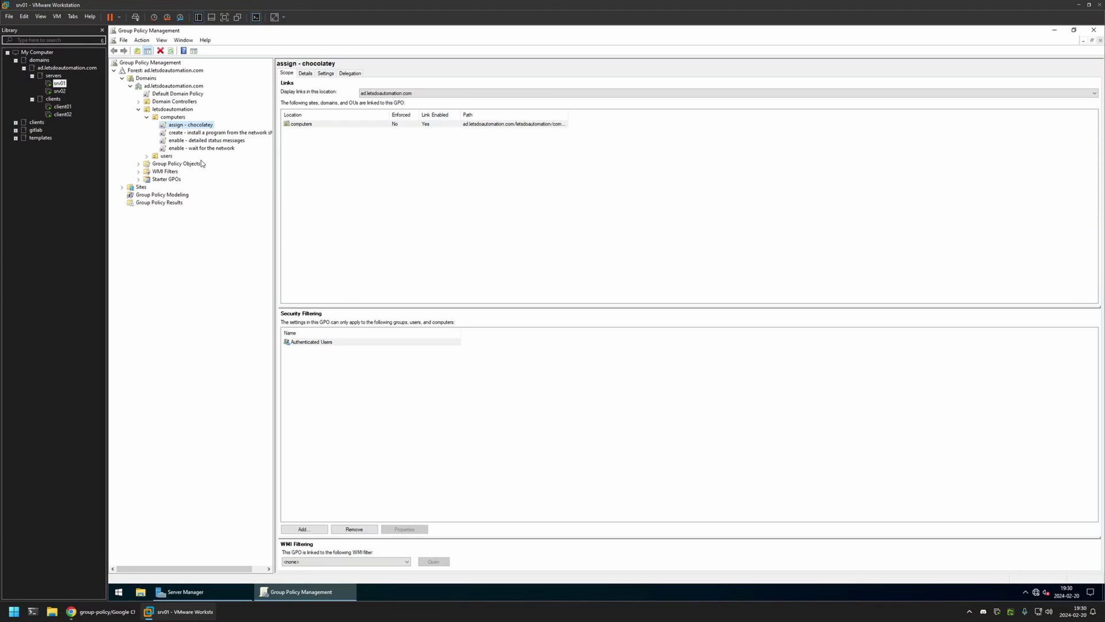
pyautogui.rightClick(176, 165)
pyautogui.click(200, 172)
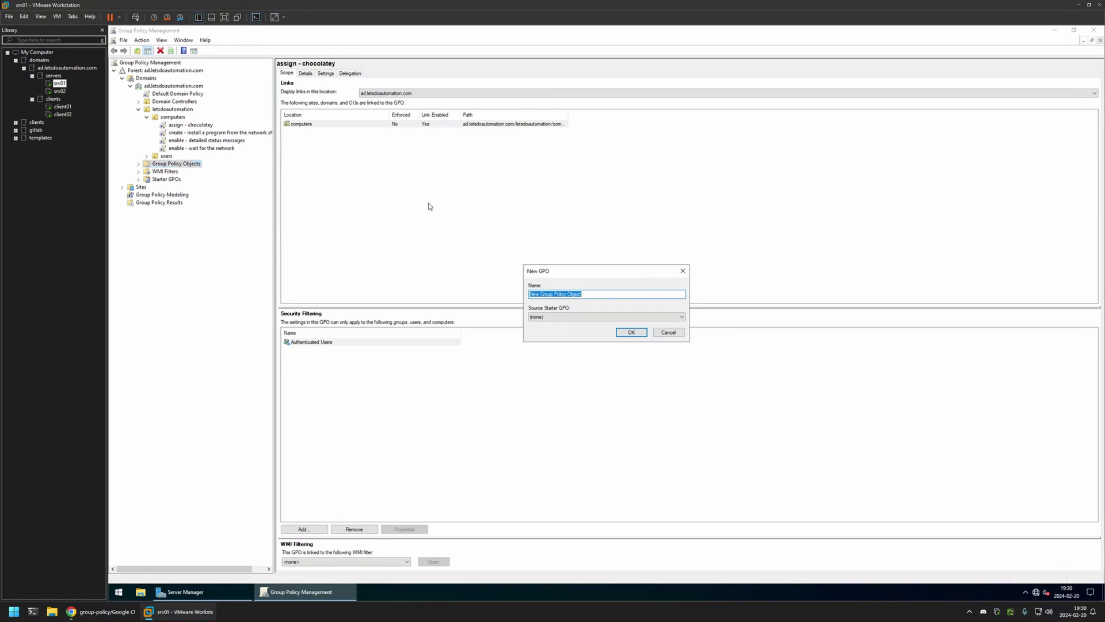
pyautogui.write('chrome settings')
# - Confirm the new GPO and open chrome settings in the Group Policy Management Editor
pyautogui.click(617, 333)
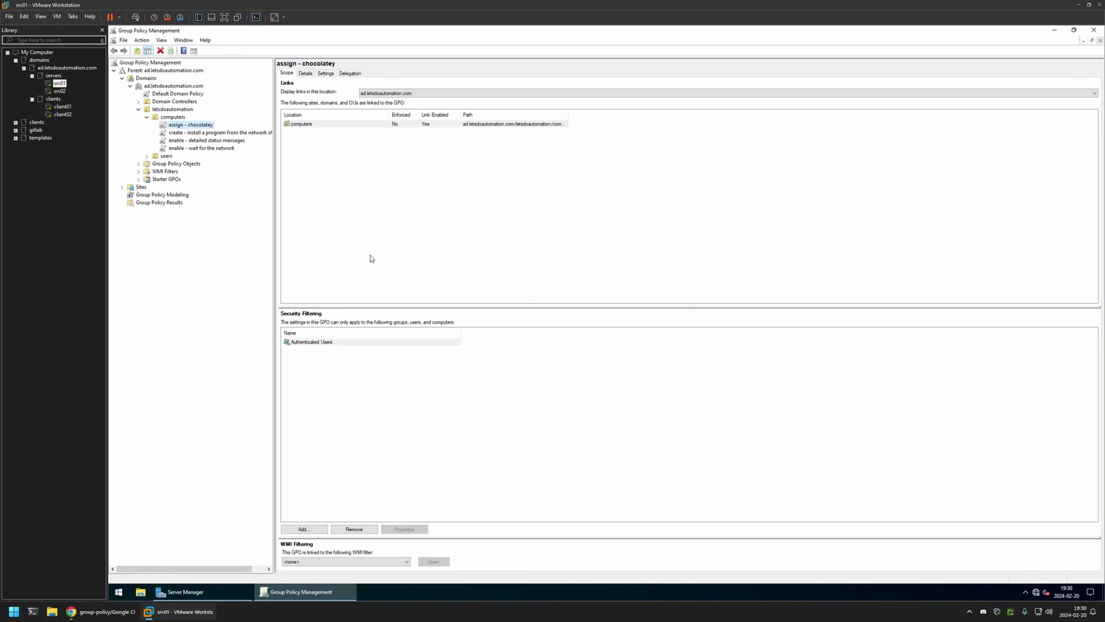
pyautogui.click(138, 164)
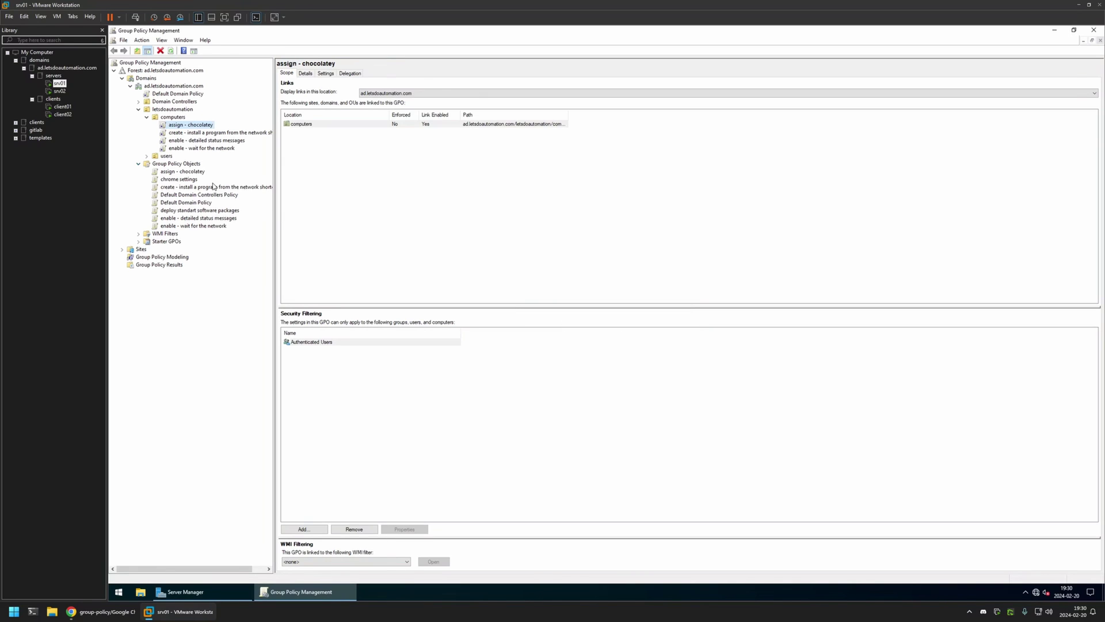
pyautogui.click(190, 180)
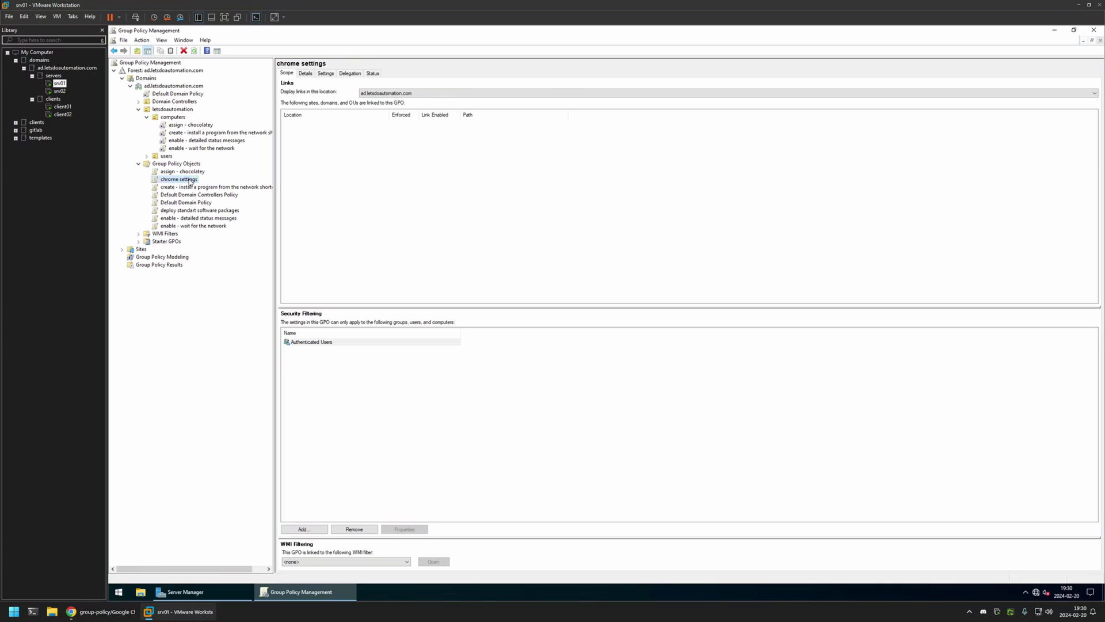
pyautogui.rightClick(190, 181)
pyautogui.click(208, 185)
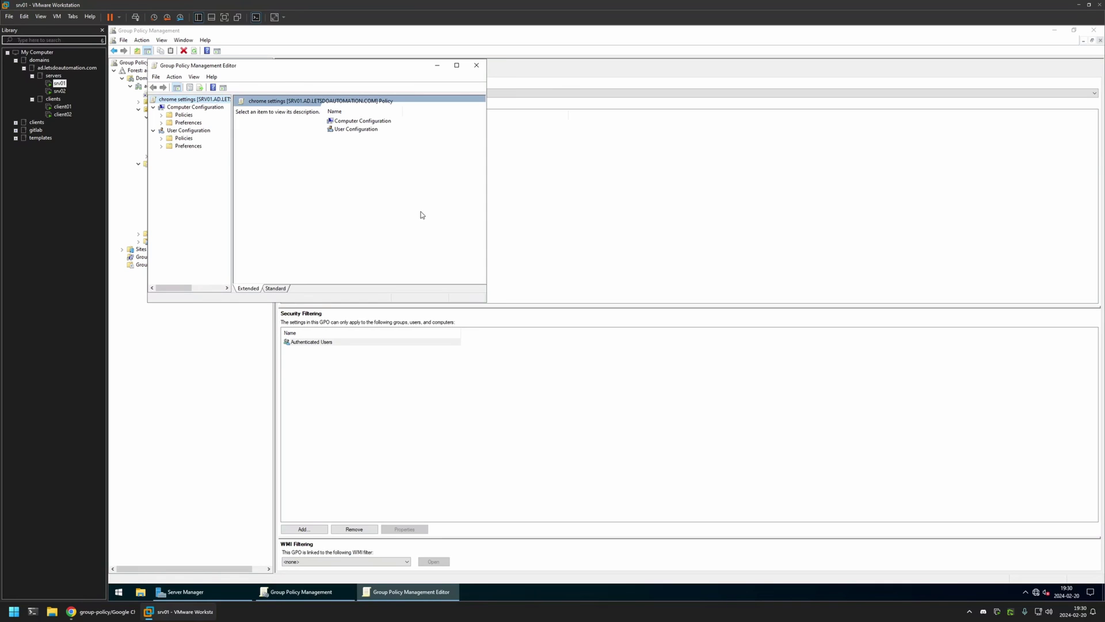
# - Navigate to Computer Configuration > Policies > Administrative Templates > Google > Google Chrome
pyautogui.moveTo(281, 70); pyautogui.dragTo(548, 121)
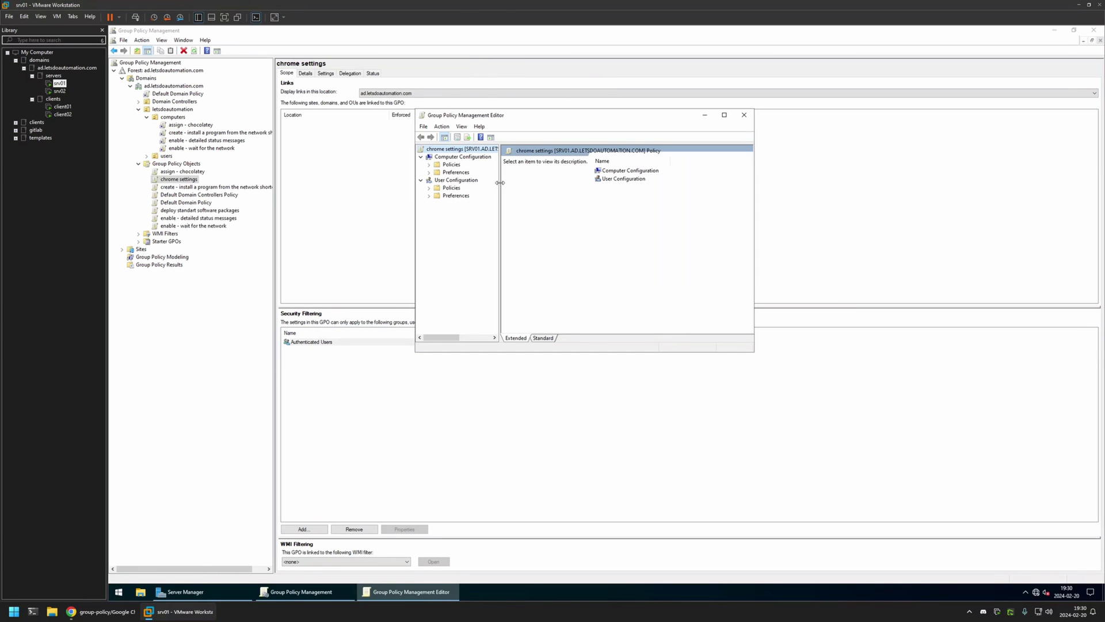
pyautogui.moveTo(499, 183); pyautogui.dragTo(624, 182)
pyautogui.click(452, 158)
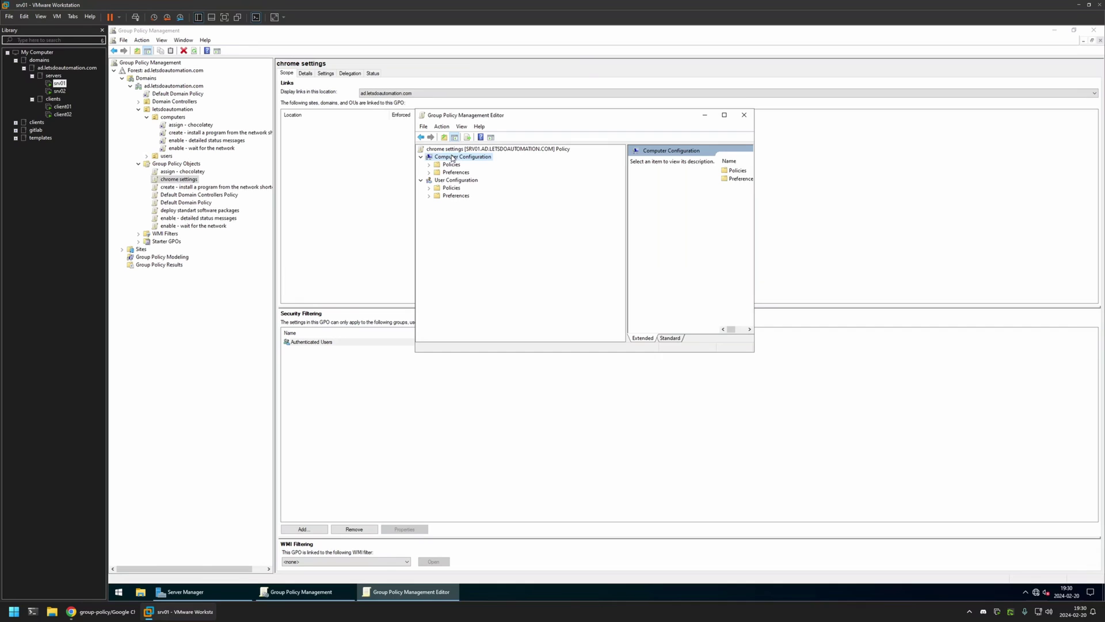
pyautogui.click(429, 164)
pyautogui.click(437, 188)
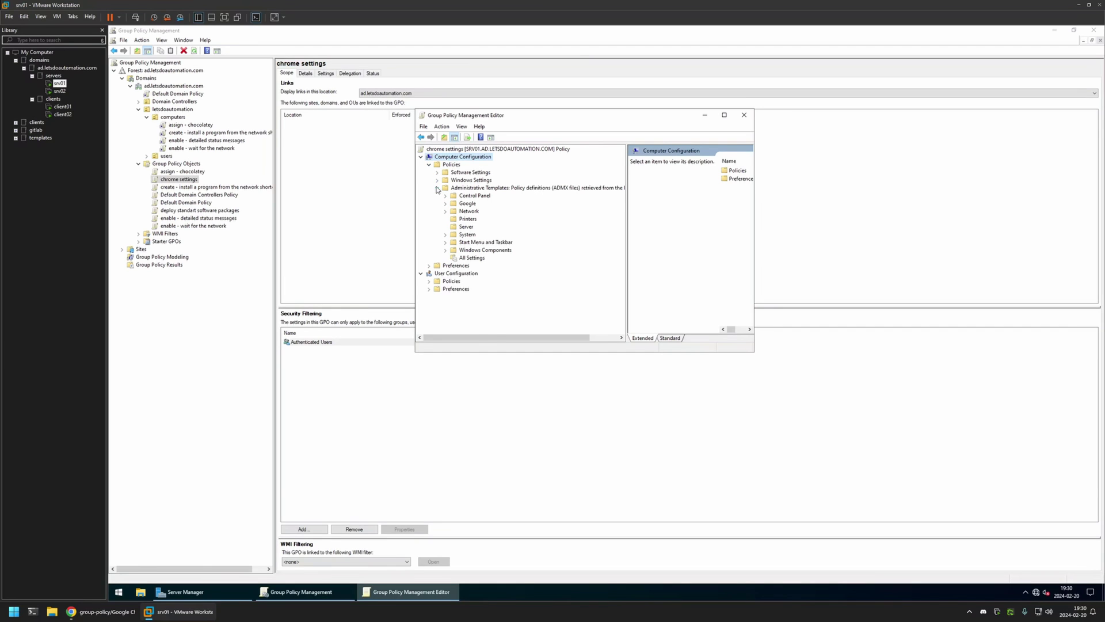
pyautogui.click(445, 203)
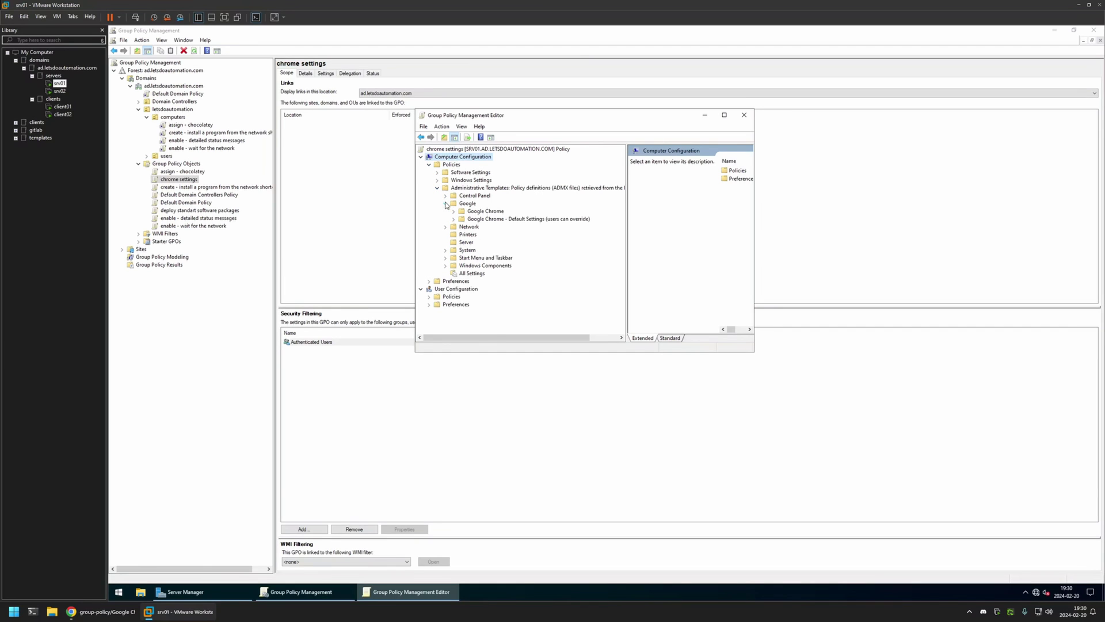
pyautogui.click(480, 212)
# - Set the 'Configure list of force-installed Web Apps' policy to Enabled, ready for the URL list
pyautogui.click(724, 114)
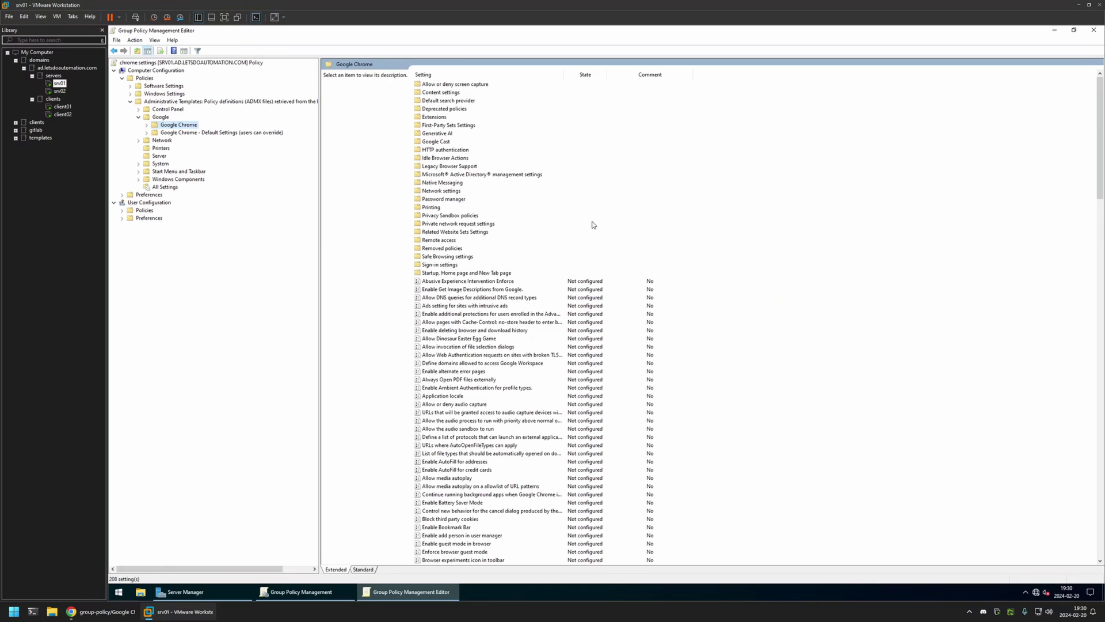
pyautogui.scroll(-20, 700, 221)
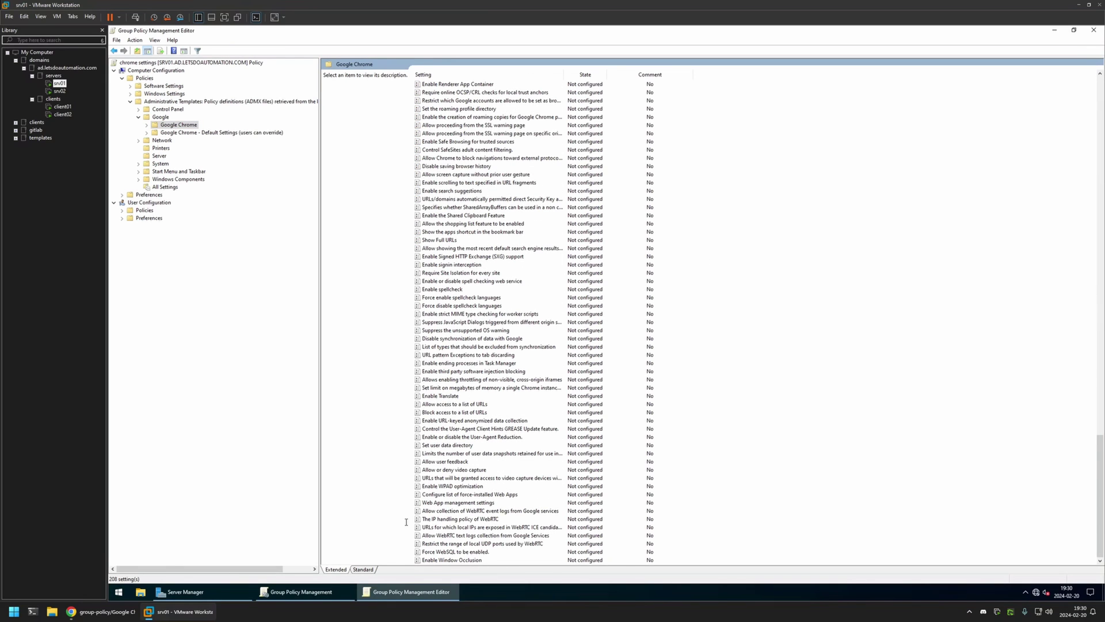
pyautogui.doubleClick(433, 496)
pyautogui.moveTo(264, 104); pyautogui.dragTo(569, 124)
pyautogui.click(506, 169)
pyautogui.click(535, 244)
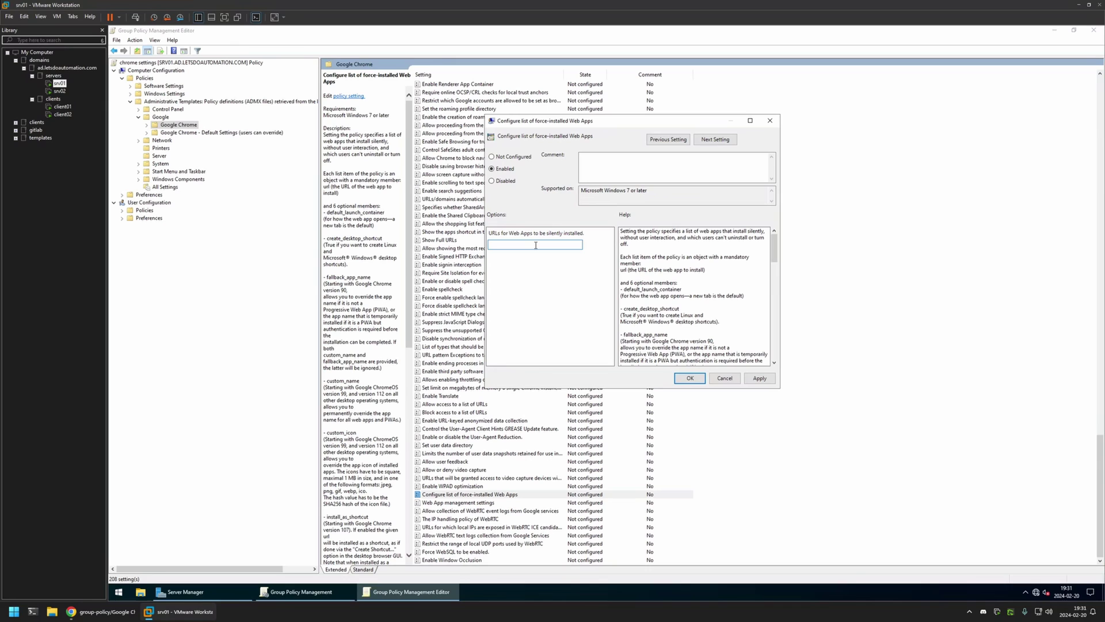
# - Back in the README, examine the Twitter entry's url, shortcut and launch container lines
pyautogui.click(101, 611)
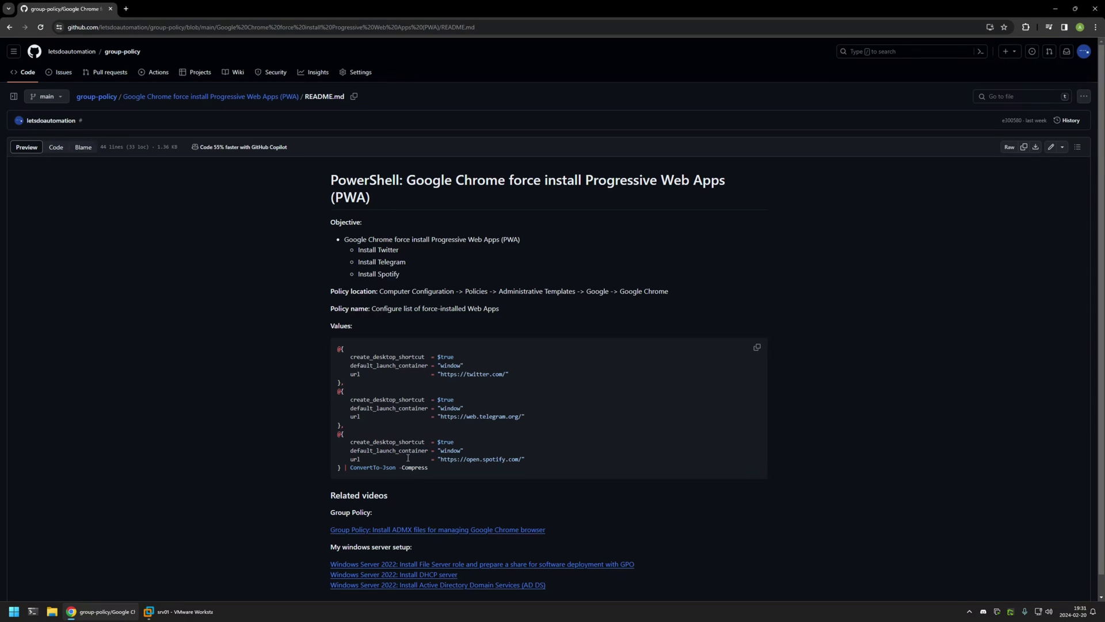
pyautogui.moveTo(439, 470); pyautogui.dragTo(324, 349)
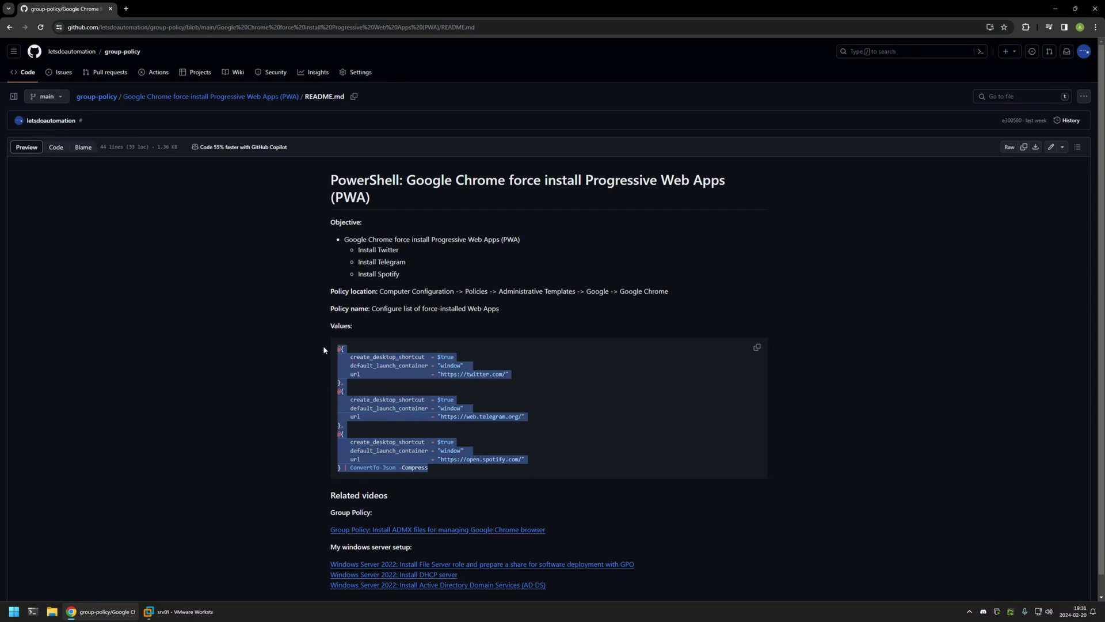
pyautogui.click(433, 469)
pyautogui.moveTo(340, 468); pyautogui.dragTo(339, 349)
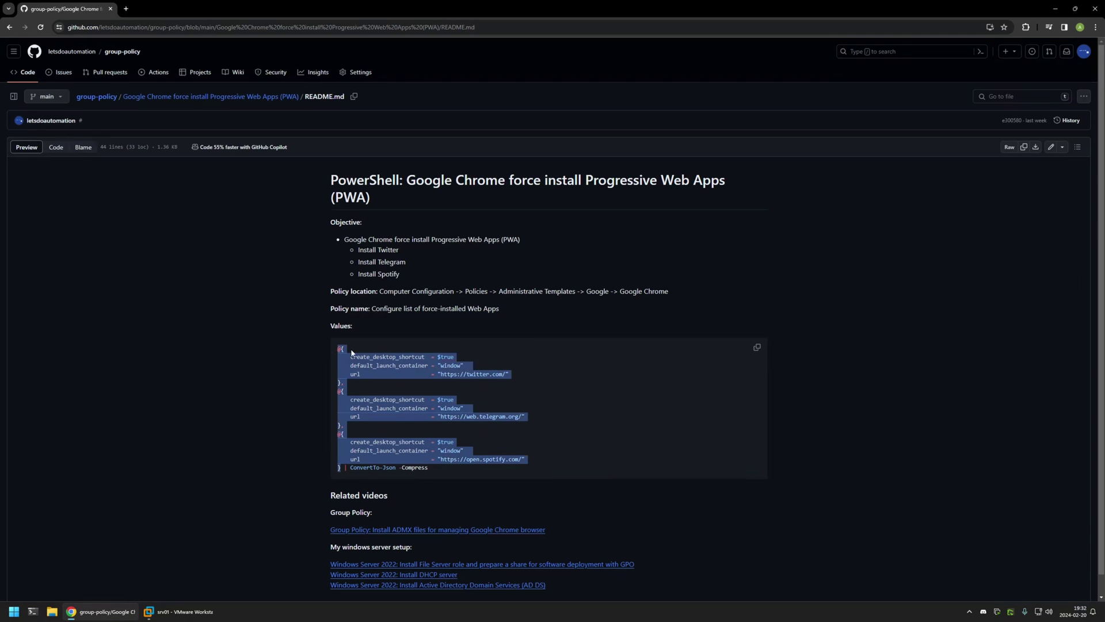
pyautogui.moveTo(509, 374); pyautogui.dragTo(352, 356)
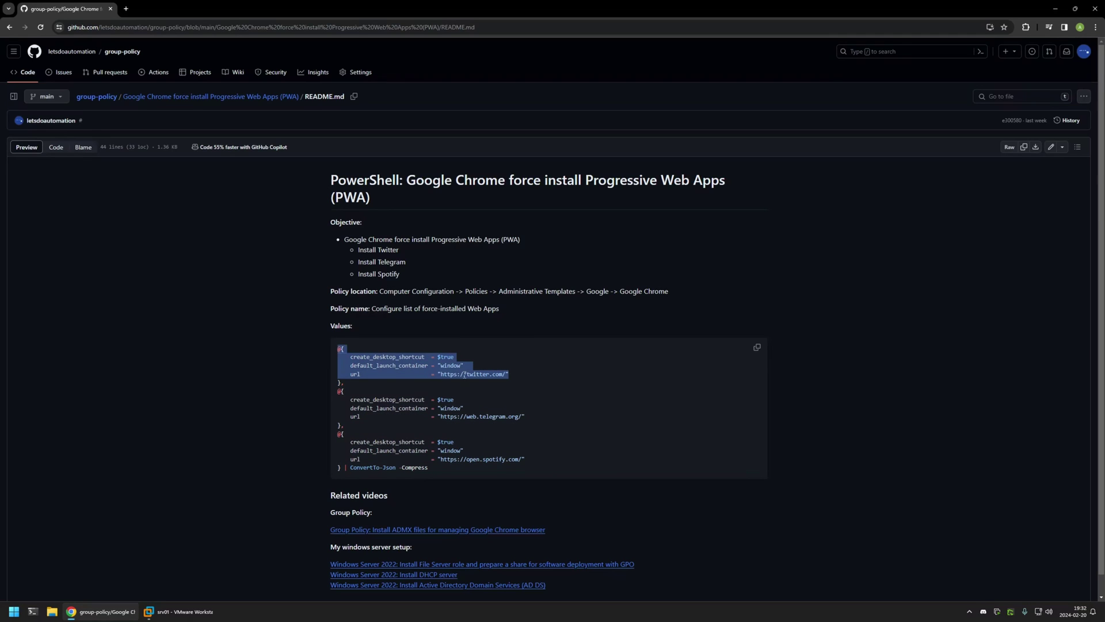
pyautogui.click(441, 364)
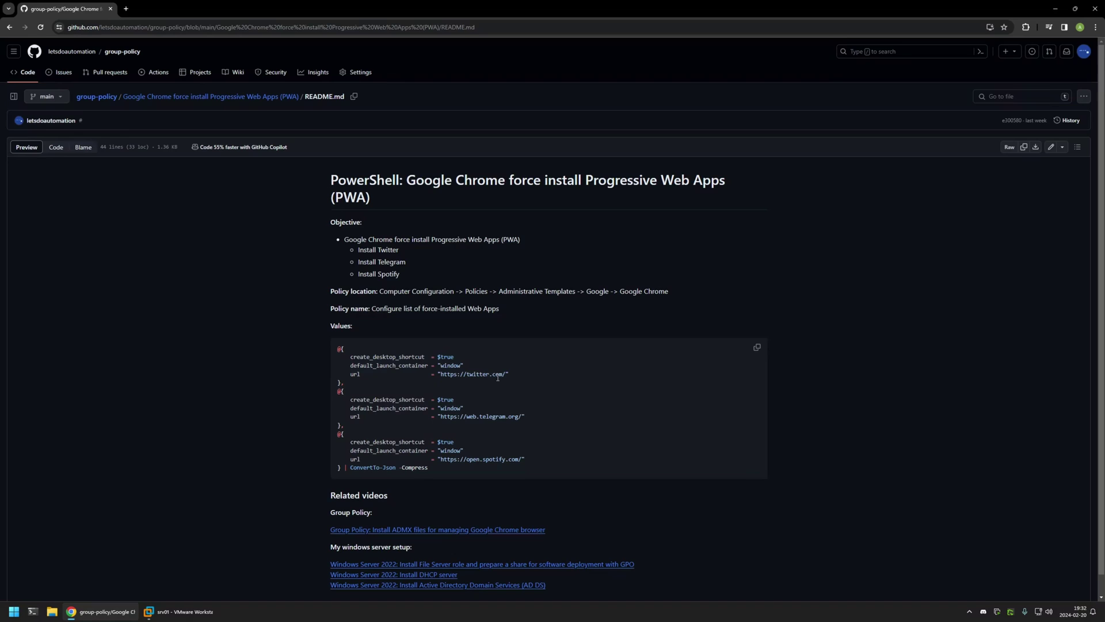
pyautogui.moveTo(509, 374); pyautogui.dragTo(418, 373)
pyautogui.click(455, 363)
pyautogui.moveTo(489, 358); pyautogui.dragTo(323, 360)
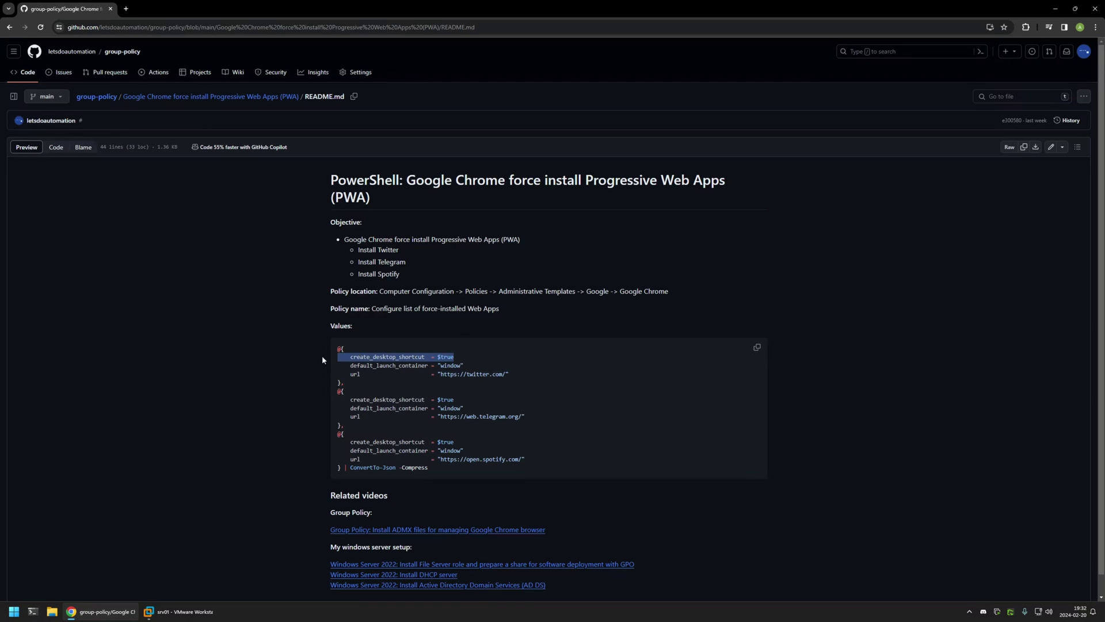
pyautogui.click(447, 366)
pyautogui.moveTo(471, 366); pyautogui.dragTo(346, 369)
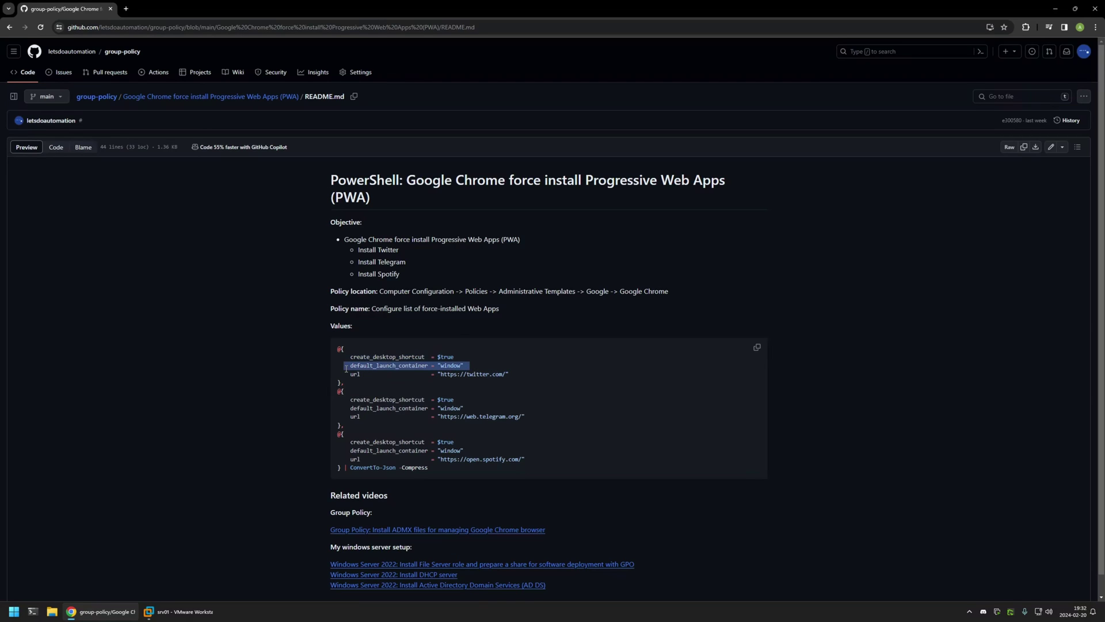
# - Check the Twitter, Telegram and Spotify URL entries in the code block
pyautogui.click(452, 384)
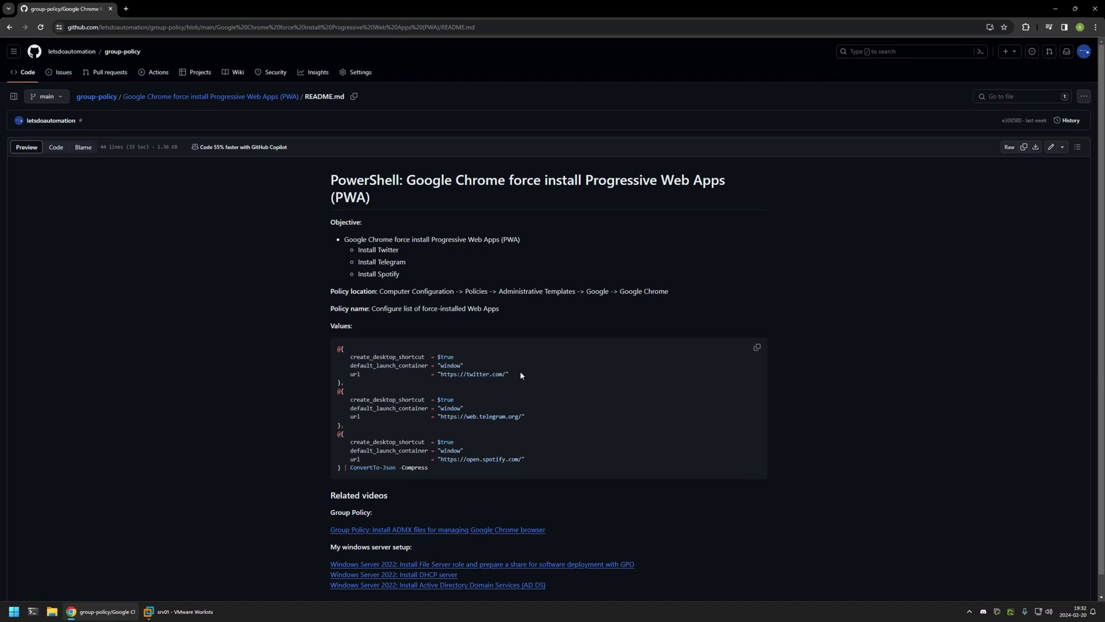
pyautogui.moveTo(523, 375); pyautogui.dragTo(415, 374)
pyautogui.moveTo(536, 410); pyautogui.dragTo(444, 417)
pyautogui.click(526, 459)
pyautogui.moveTo(526, 458); pyautogui.dragTo(439, 452)
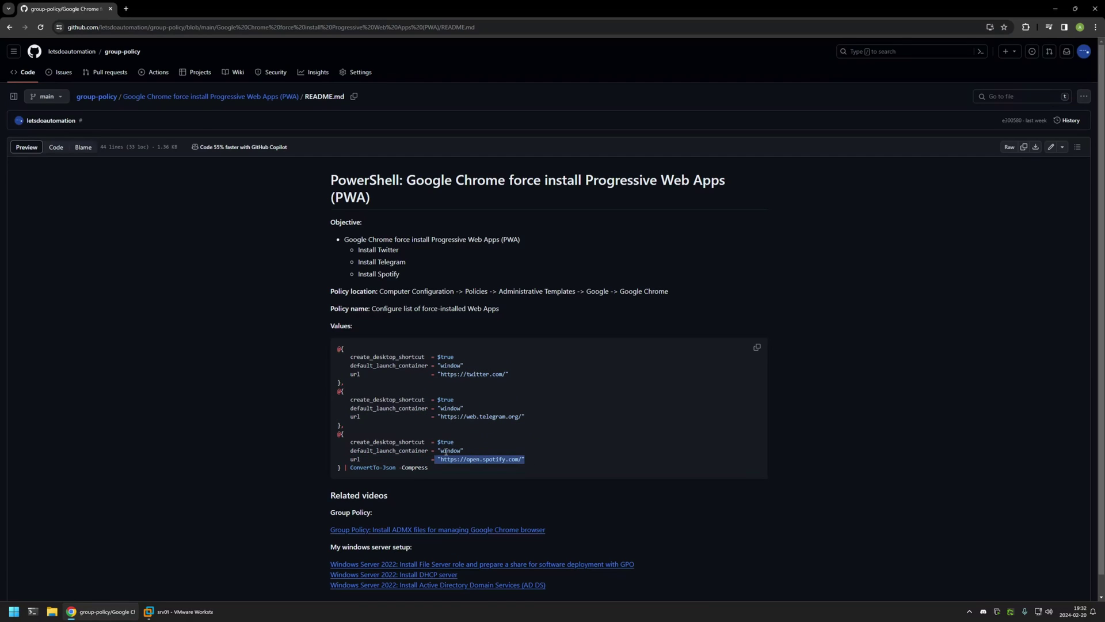
pyautogui.click(445, 452)
# - Copy the whole PowerShell web app snippet to the clipboard
pyautogui.moveTo(340, 461); pyautogui.dragTo(324, 345)
pyautogui.click(441, 459)
pyautogui.moveTo(442, 469); pyautogui.dragTo(326, 351)
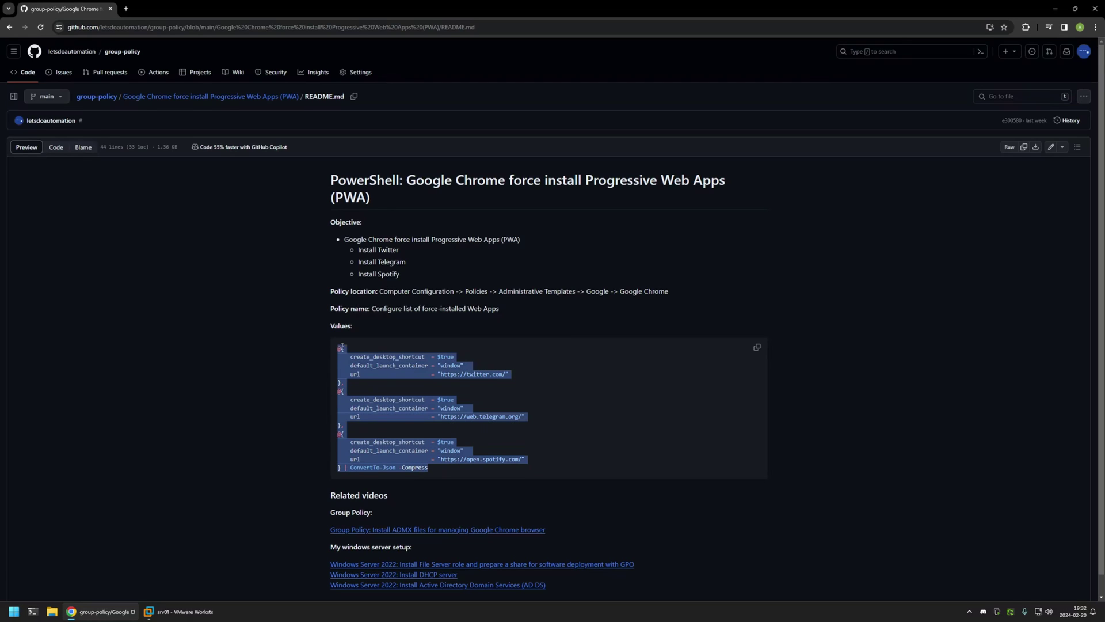
pyautogui.click(463, 398)
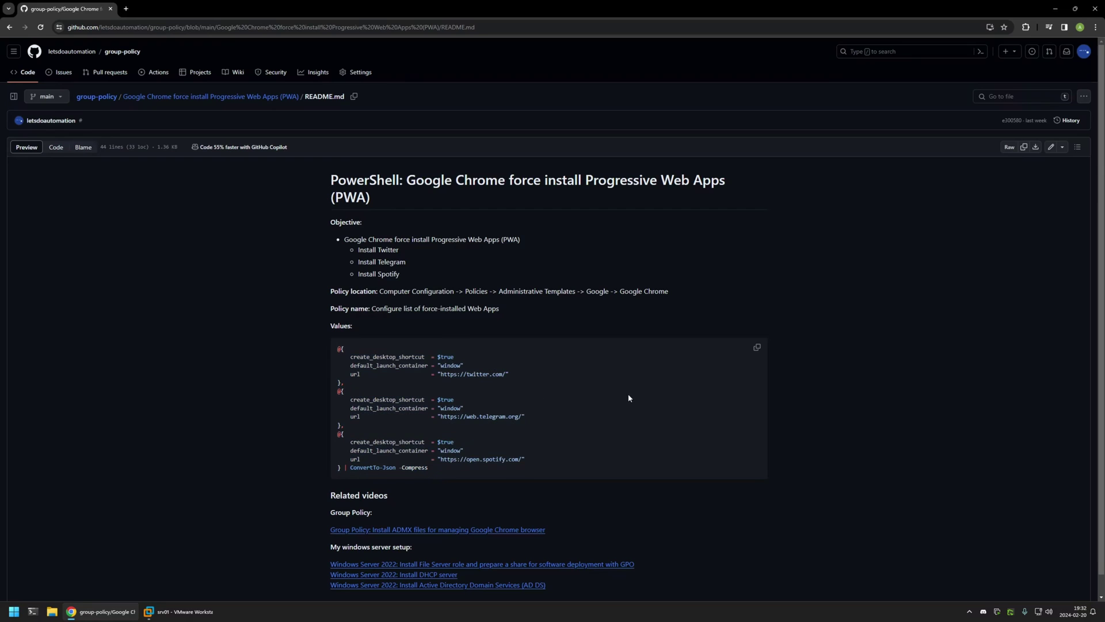
pyautogui.click(757, 347)
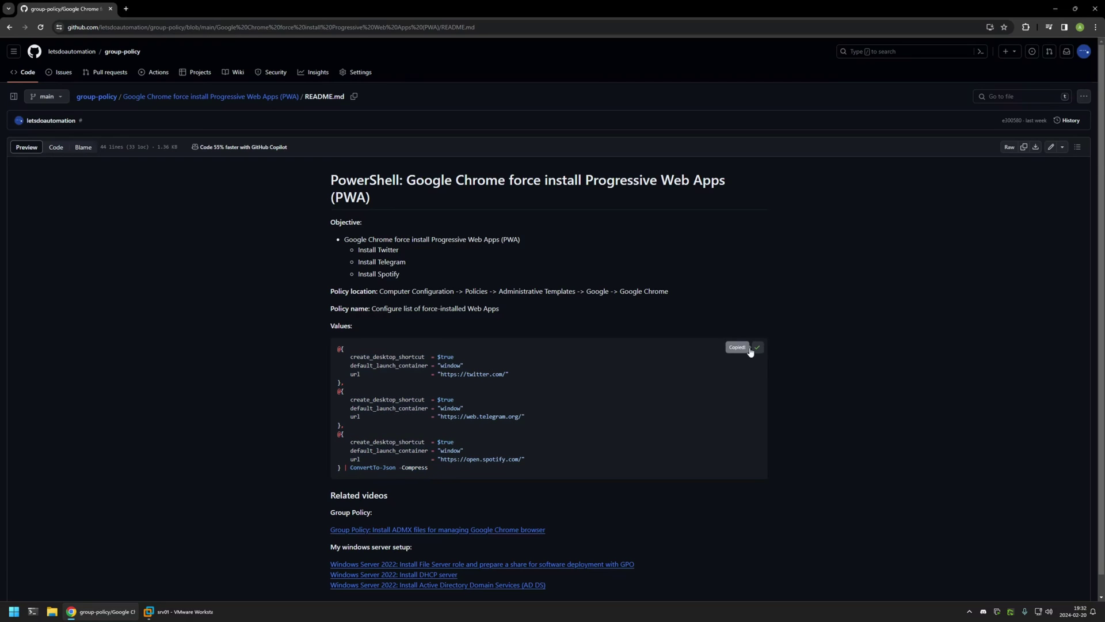
# - Run the pasted ConvertTo-Json script in Windows PowerShell and copy the compressed JSON output
pyautogui.click(179, 611)
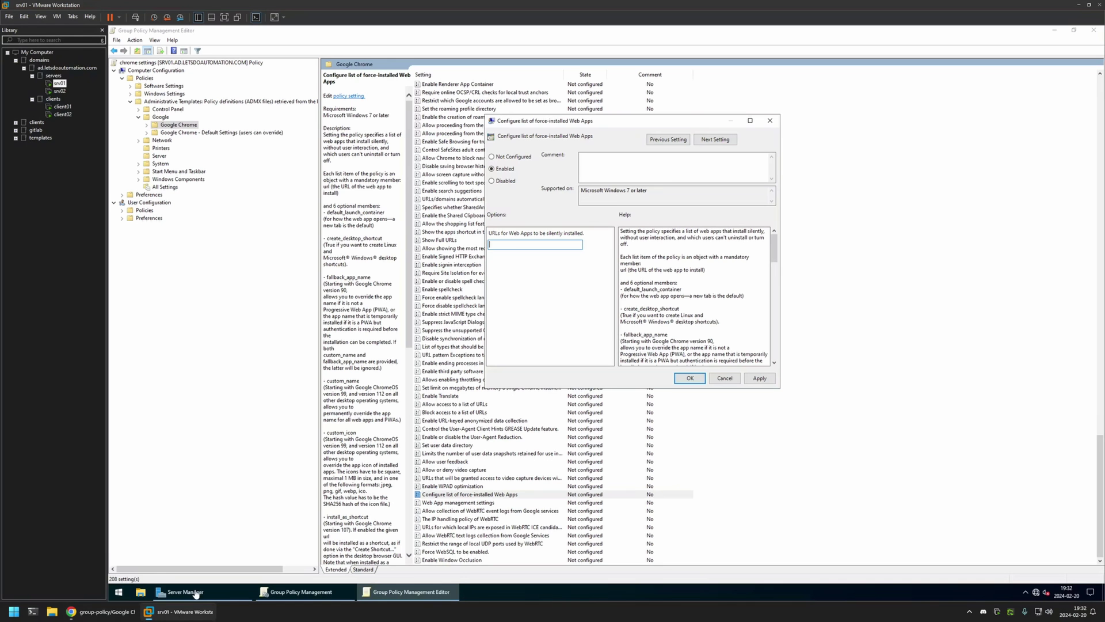
pyautogui.click(119, 592)
pyautogui.write('power')
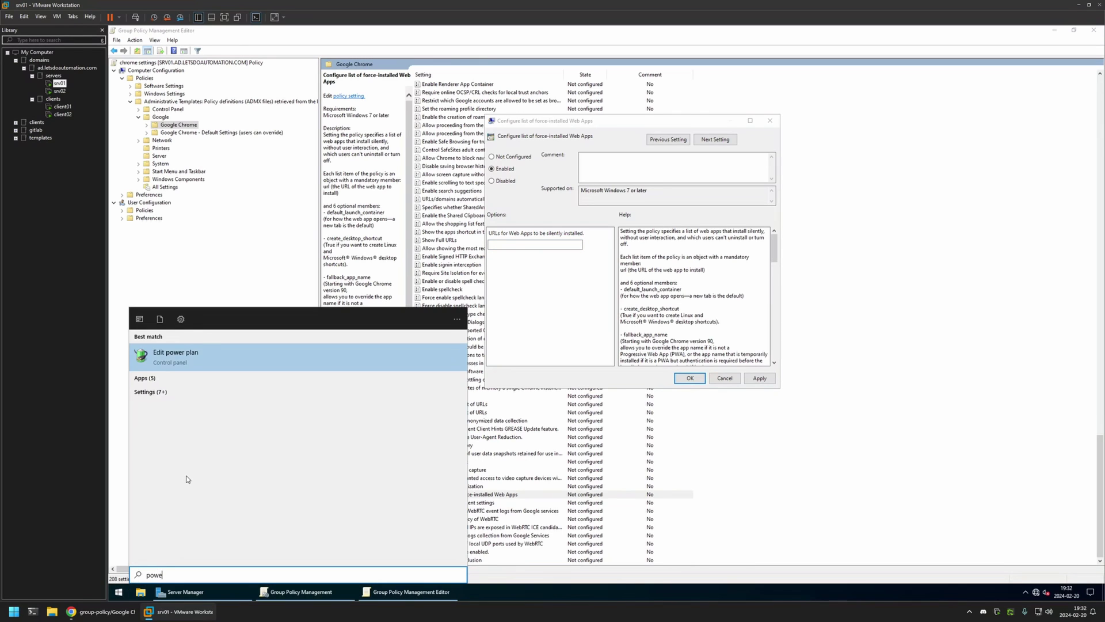
pyautogui.click(210, 360)
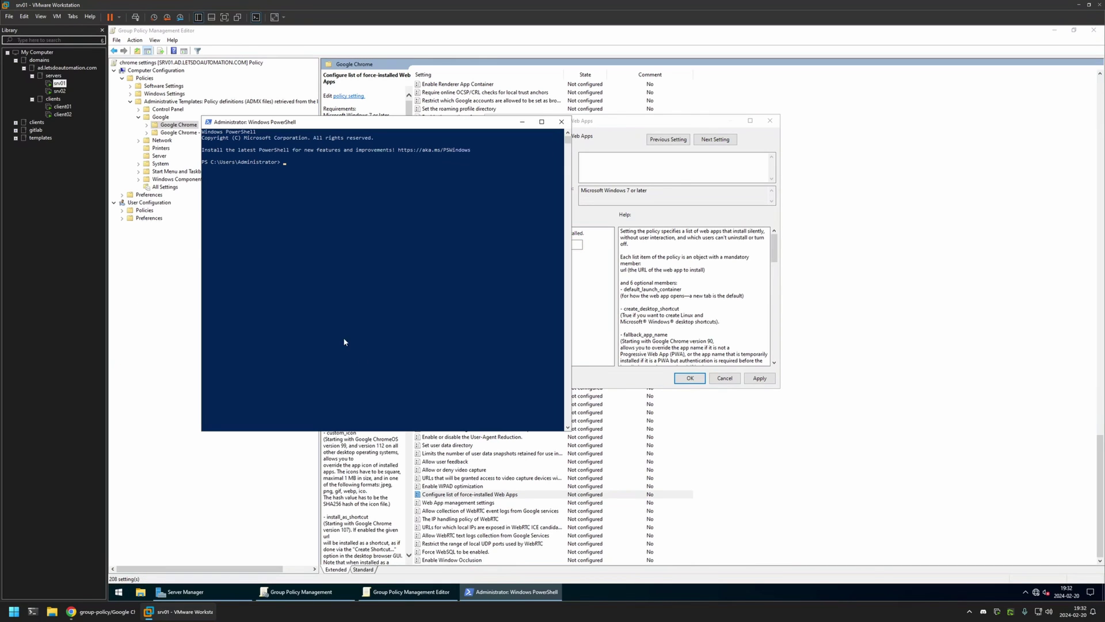
pyautogui.rightClick(335, 206)
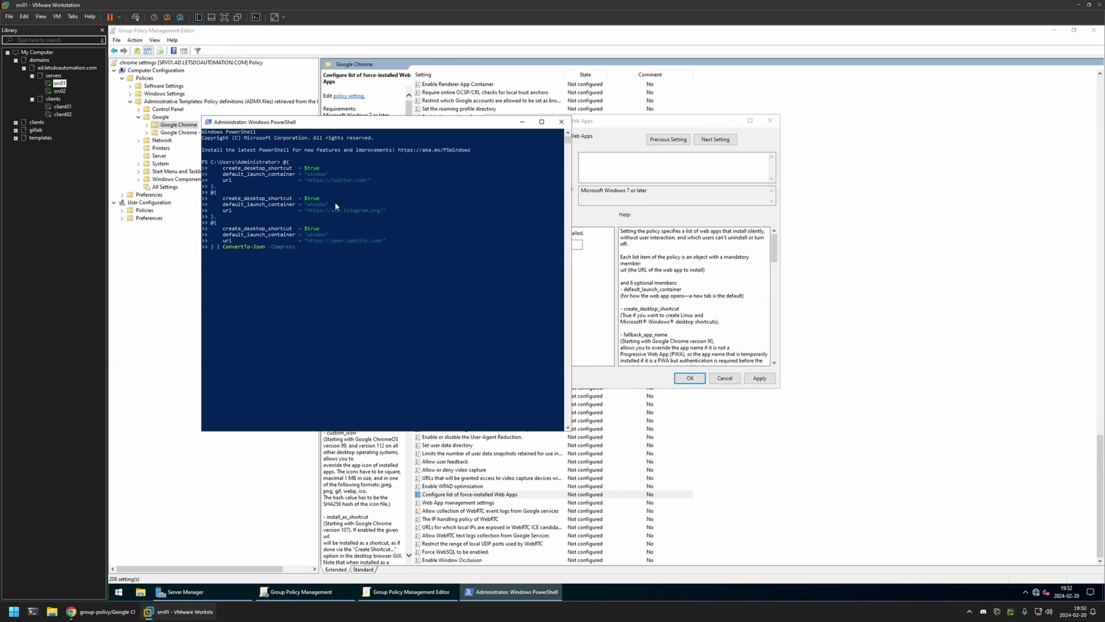
pyautogui.press('Return')
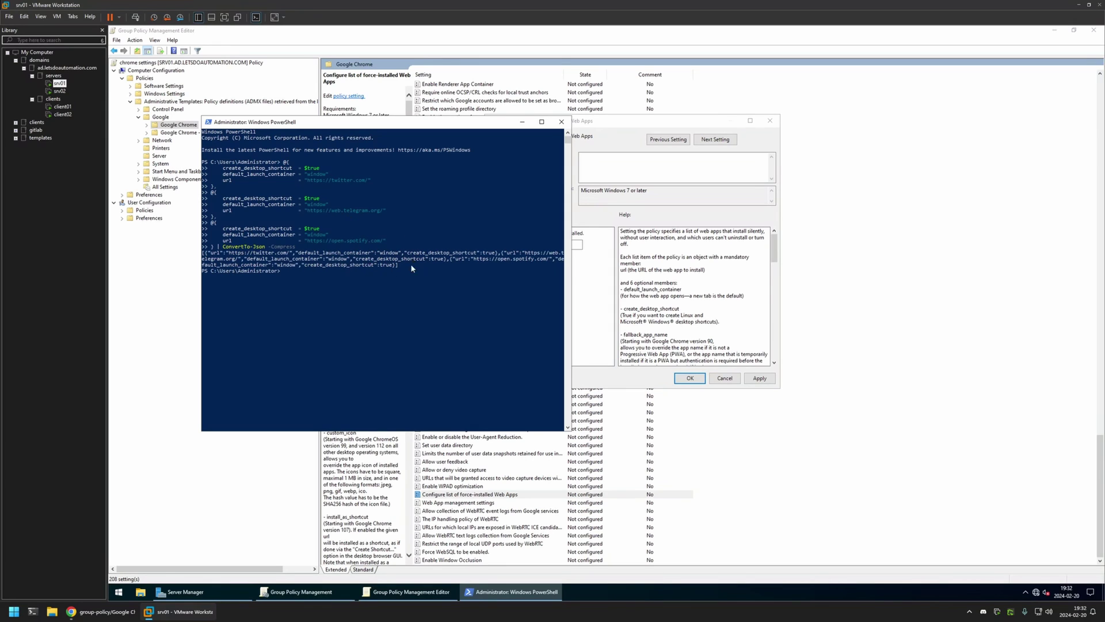
pyautogui.moveTo(397, 266); pyautogui.dragTo(181, 254)
pyautogui.hotkey('ctrl', 'c')
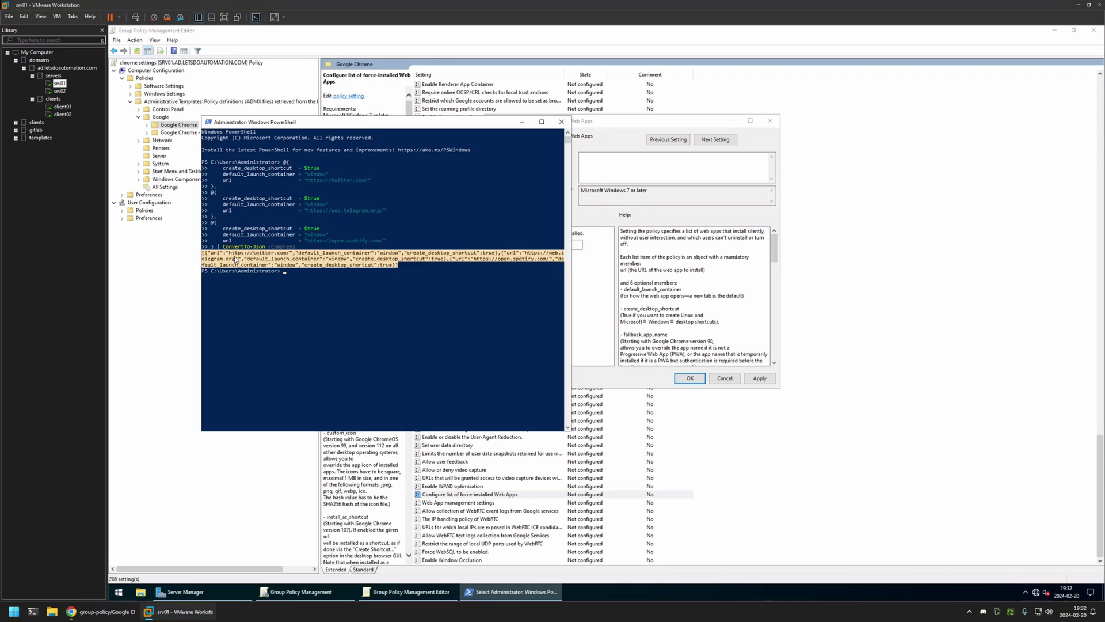
# - Paste the JSON into the force-installed Web Apps URL field and apply the policy
pyautogui.click(595, 133)
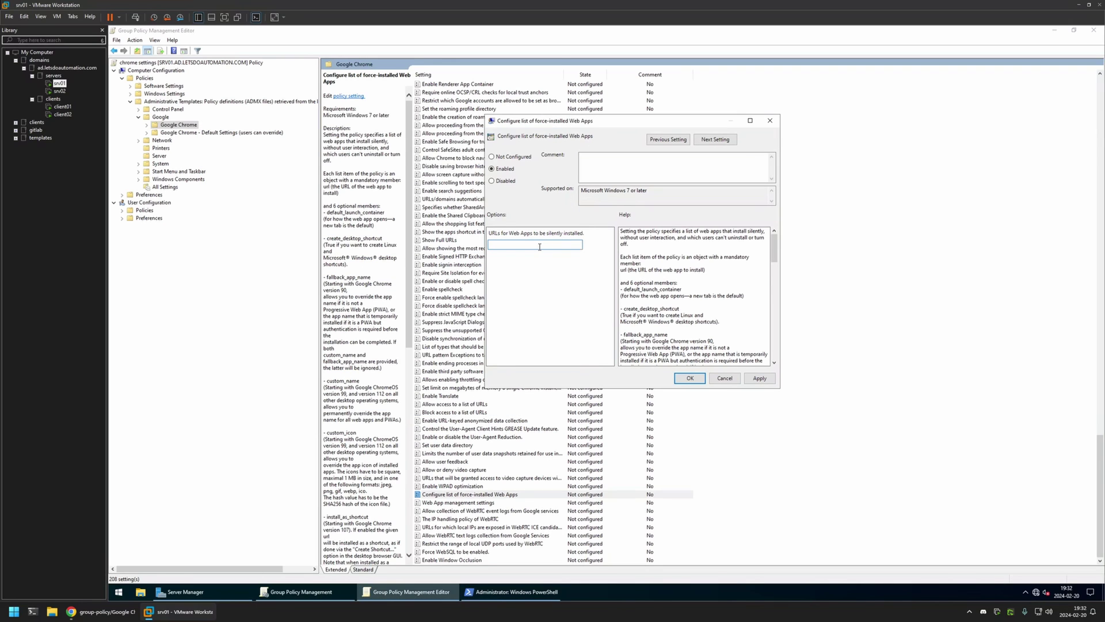
pyautogui.hotkey('ctrl', 'v')
pyautogui.click(699, 380)
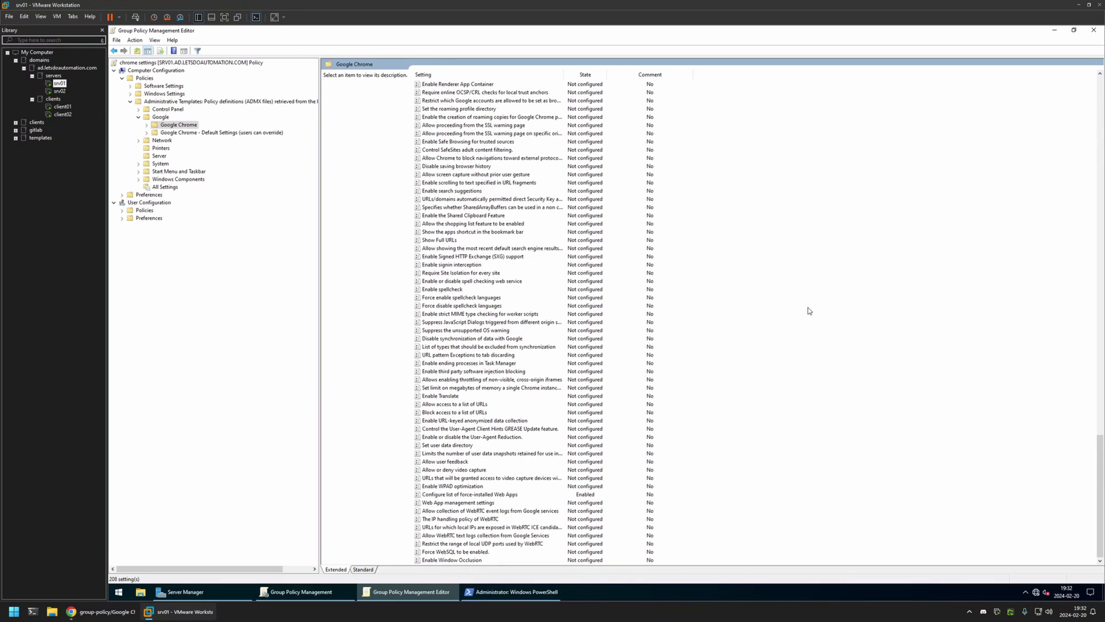
# - Close the editor and choose 'User configuration settings disabled' as GPO Status on the Details tab
pyautogui.click(1094, 29)
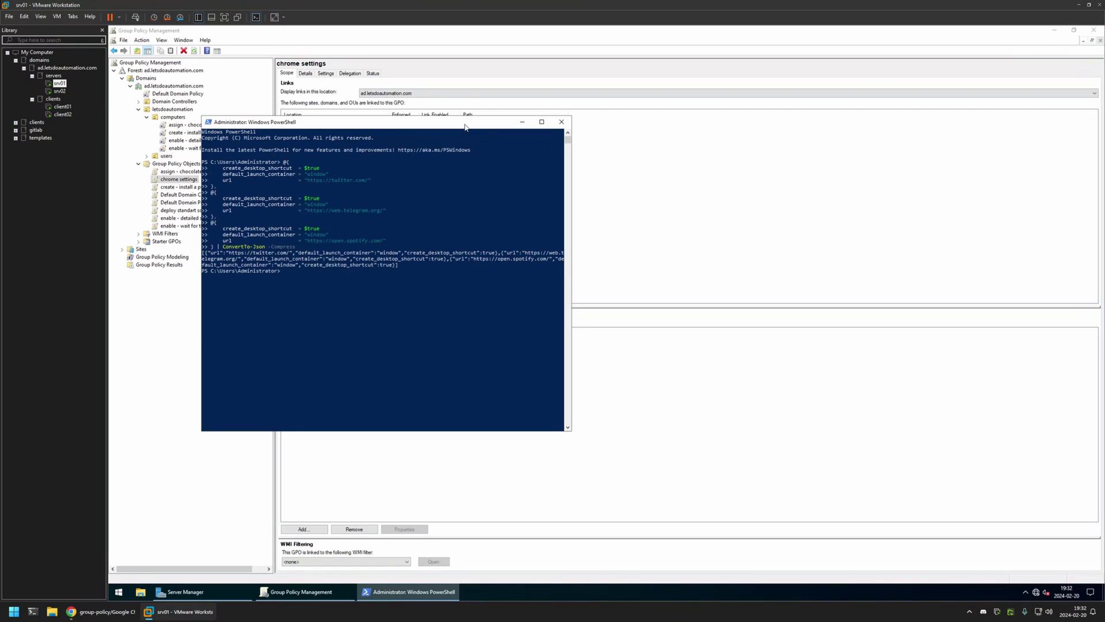
pyautogui.click(417, 59)
pyautogui.click(305, 74)
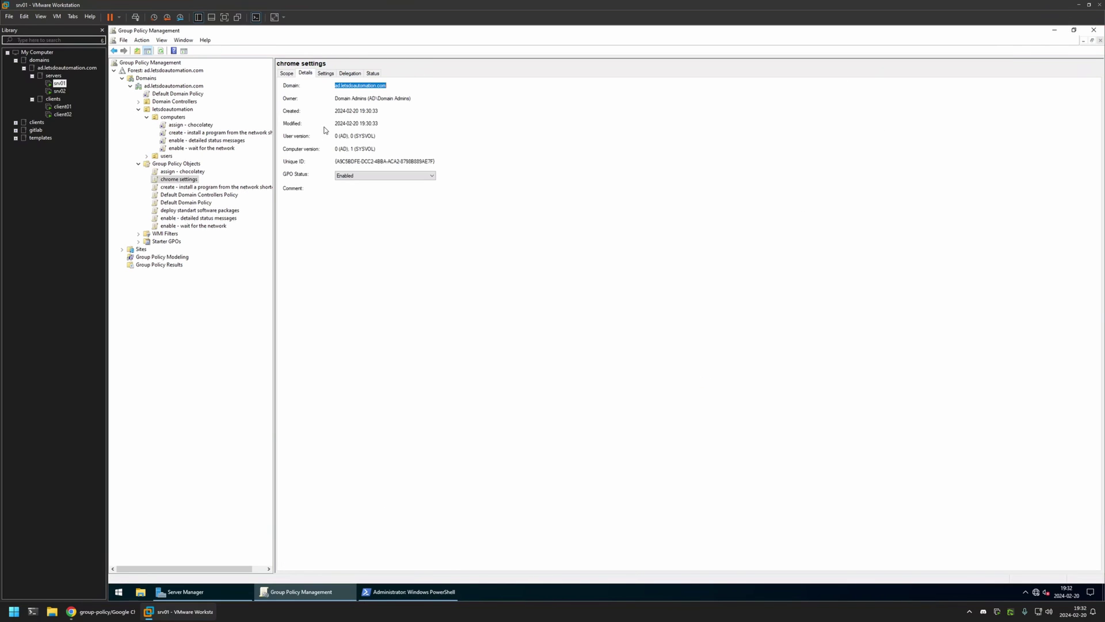
pyautogui.click(343, 176)
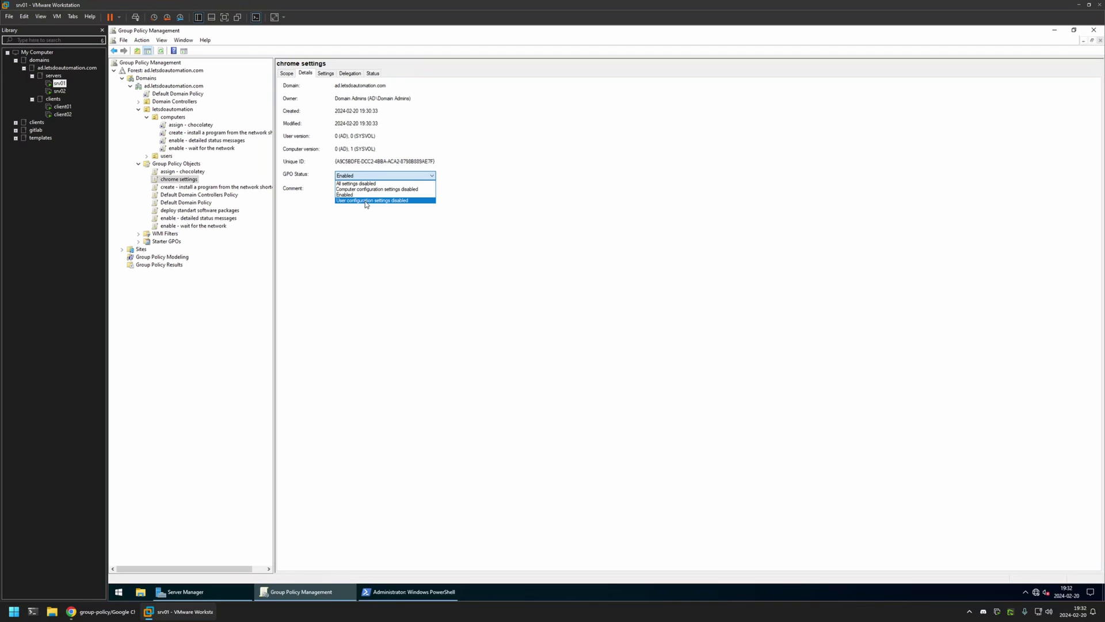
pyautogui.click(366, 201)
pyautogui.click(629, 327)
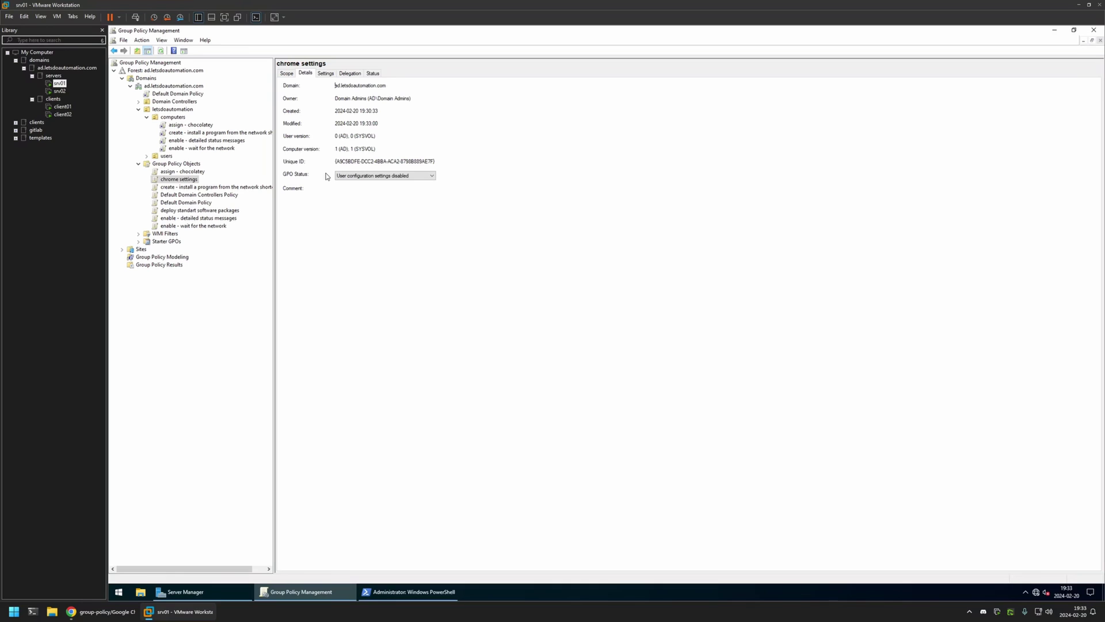
# - Drag chrome settings onto the computers OU and confirm the new link
pyautogui.click(170, 117)
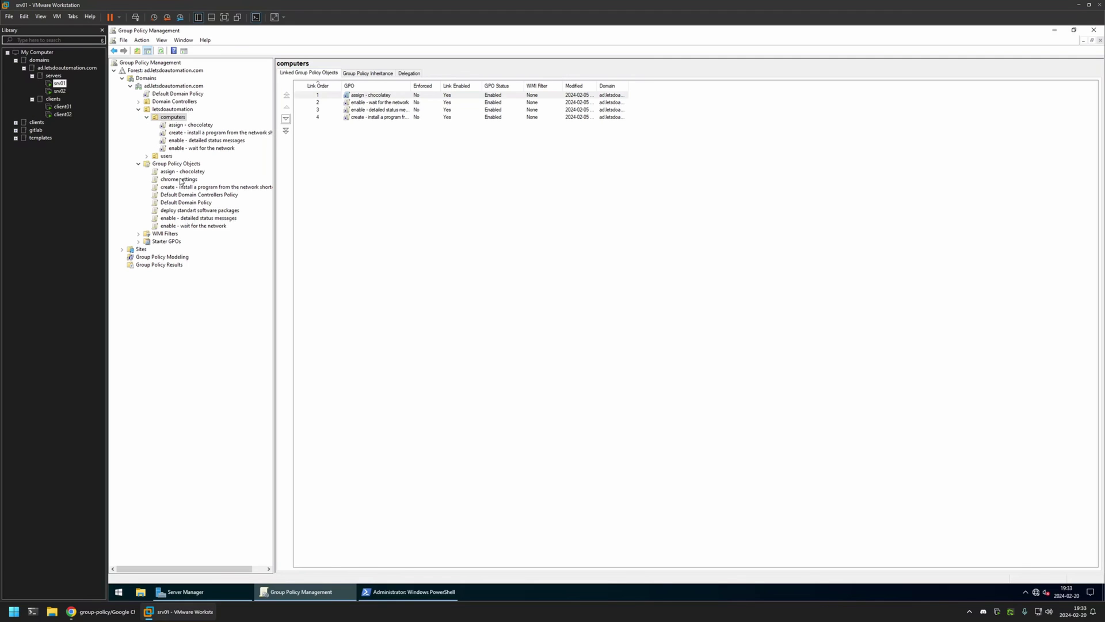
pyautogui.moveTo(181, 181); pyautogui.dragTo(171, 118)
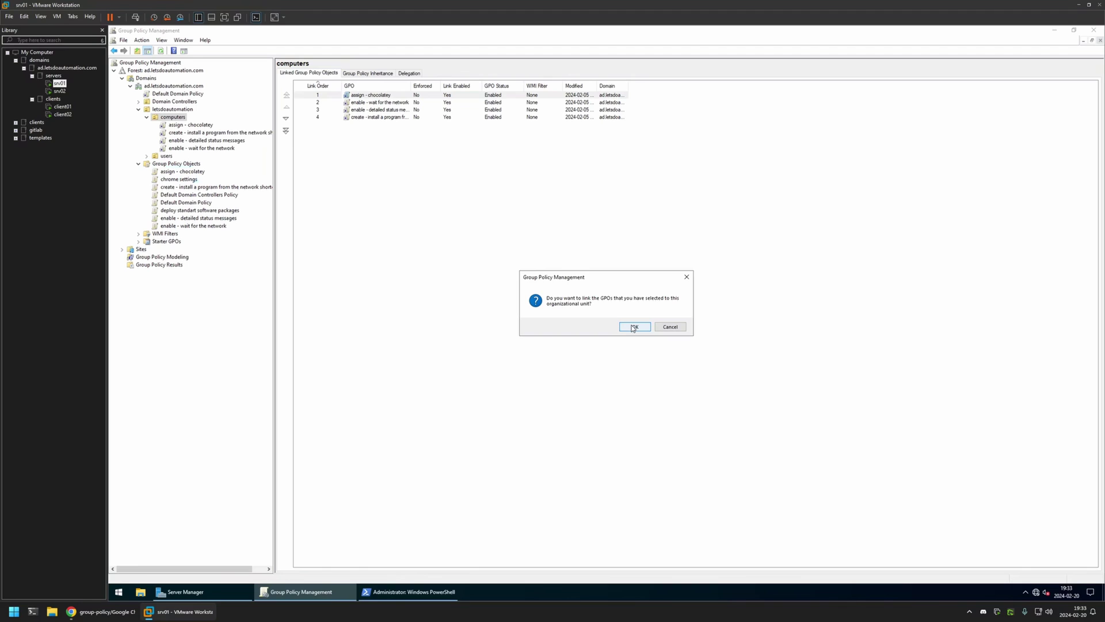
pyautogui.click(634, 327)
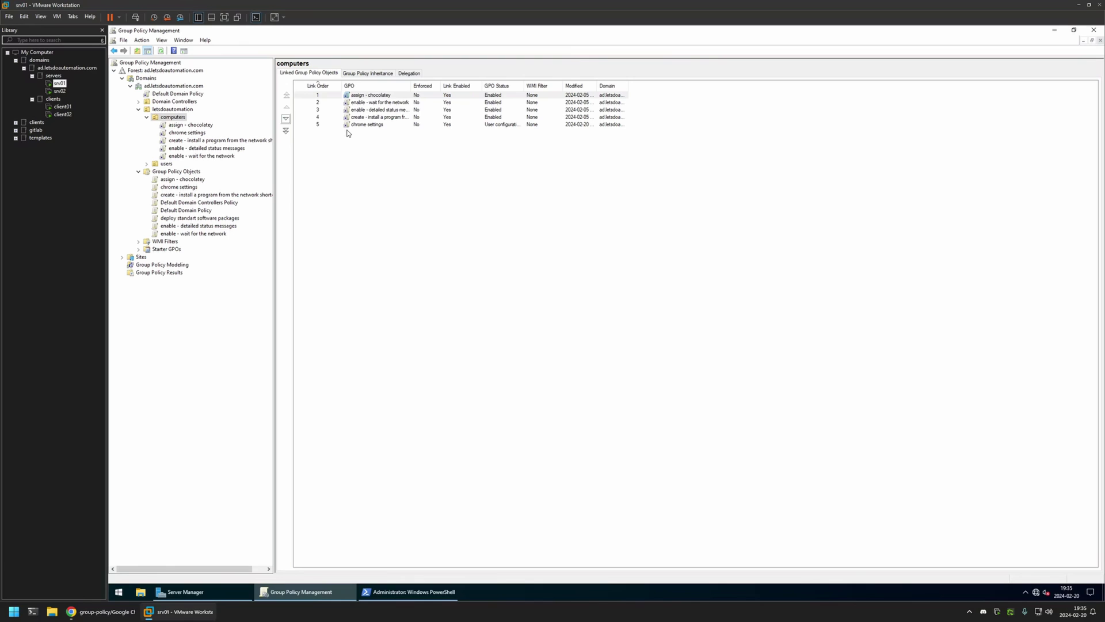
# - Switch to the client01 VM and launch Google Chrome from its desktop icon
pyautogui.click(63, 106)
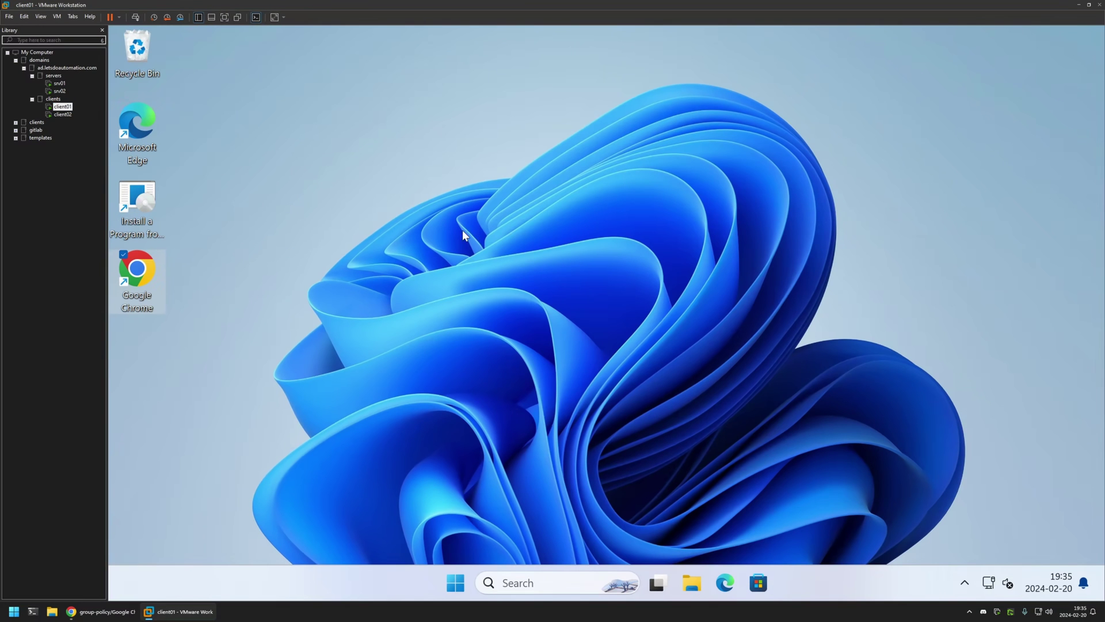
pyautogui.press('Return')
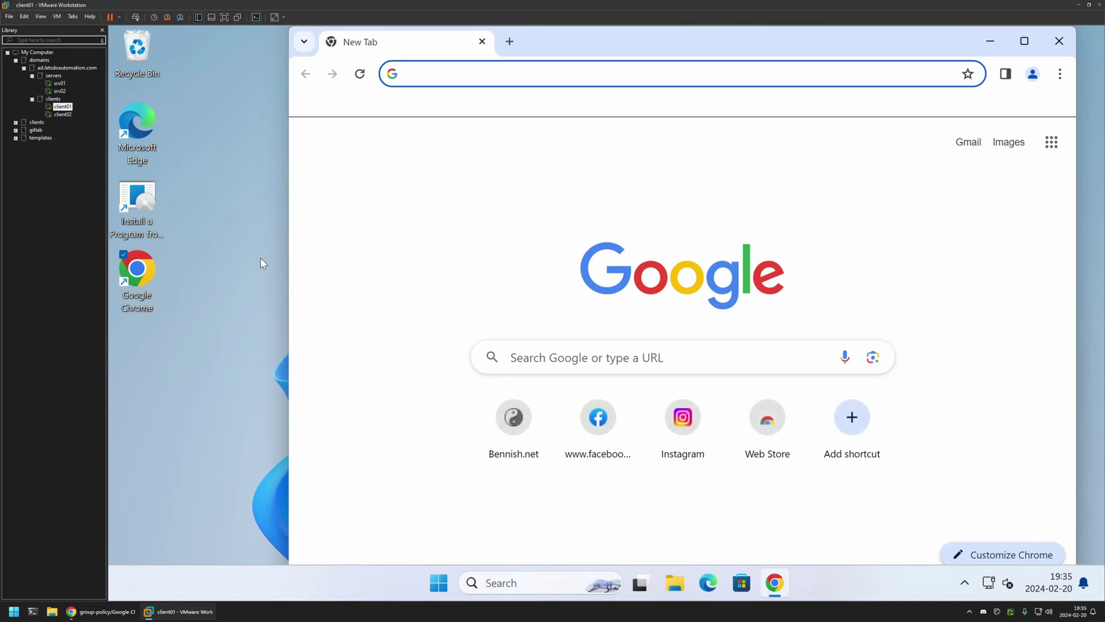
pyautogui.click(257, 259)
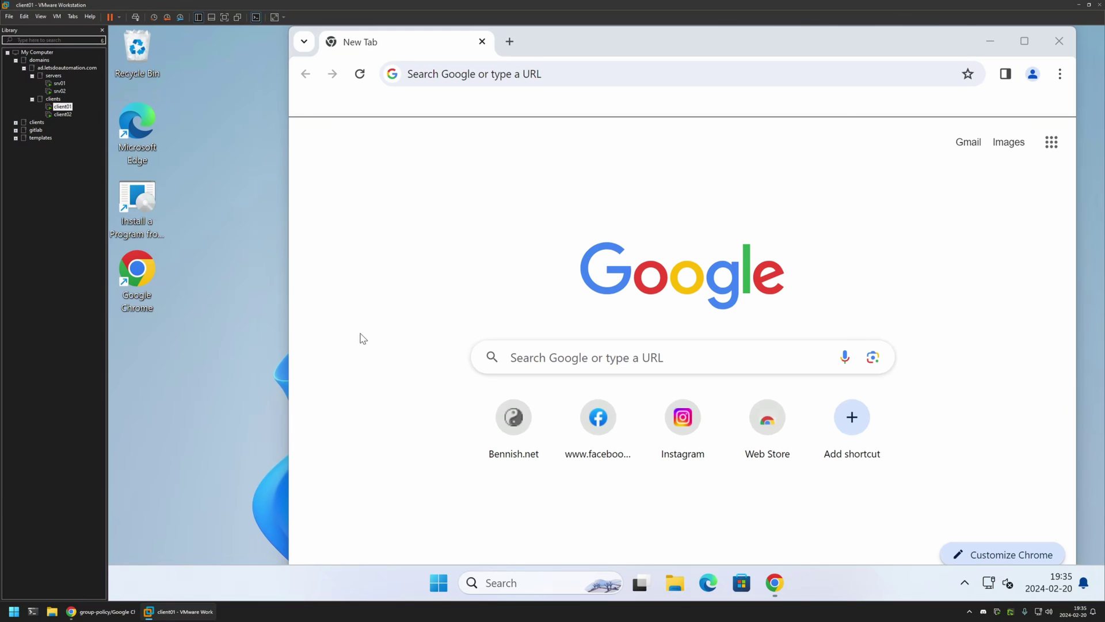
# - Open Command Prompt via 'cmd' and run gpupdate on client01
pyautogui.click(438, 580)
pyautogui.write('cmd')
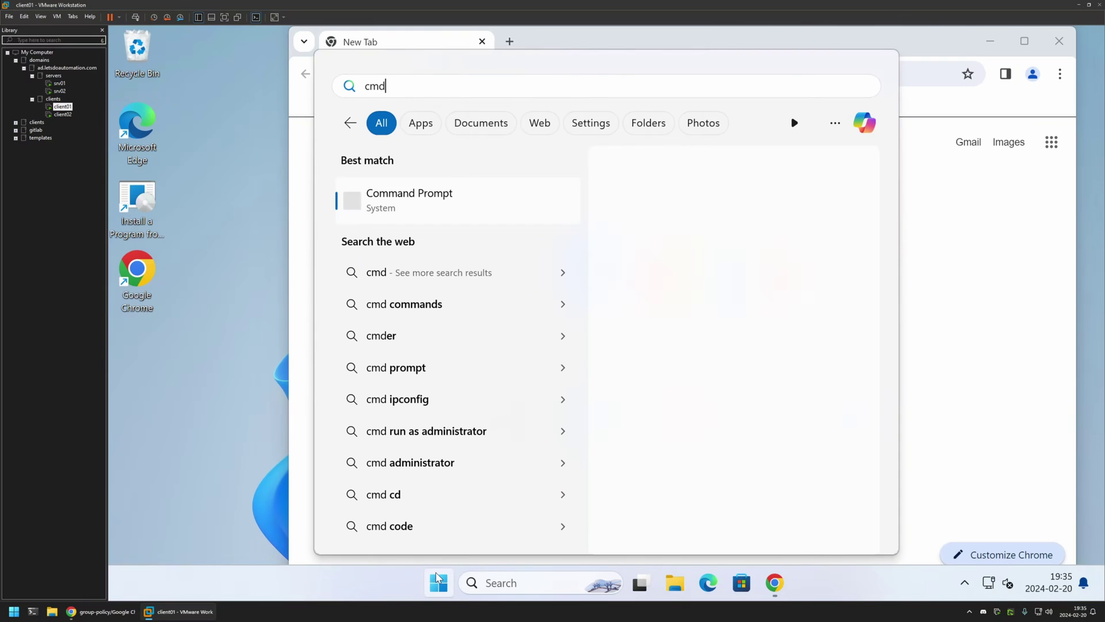
pyautogui.press('Return')
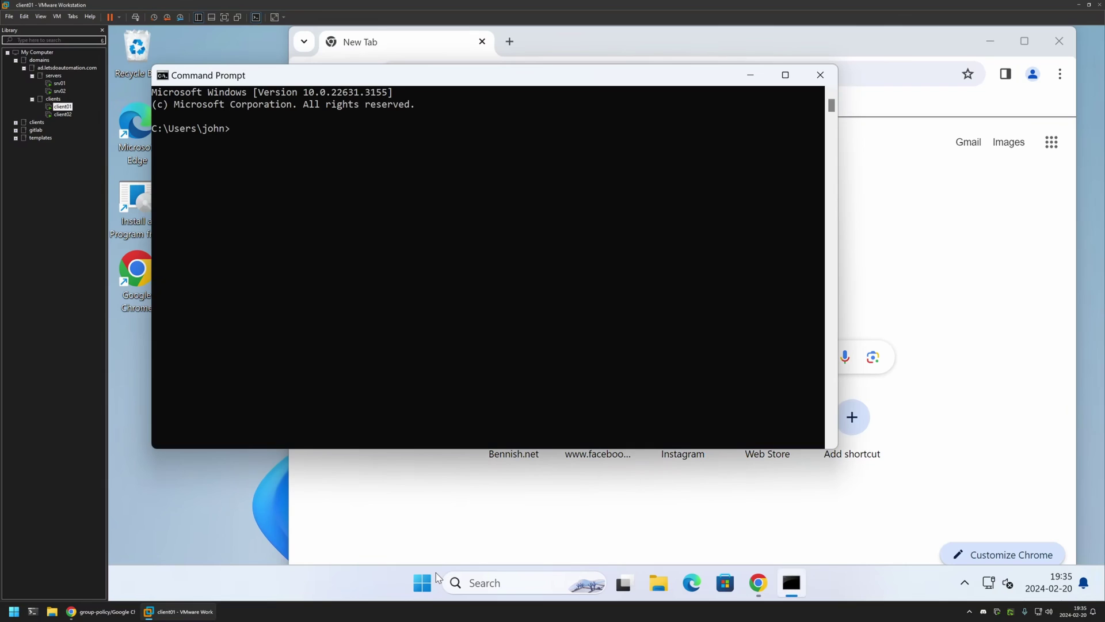
pyautogui.write('gpupdate')
pyautogui.press('Return')
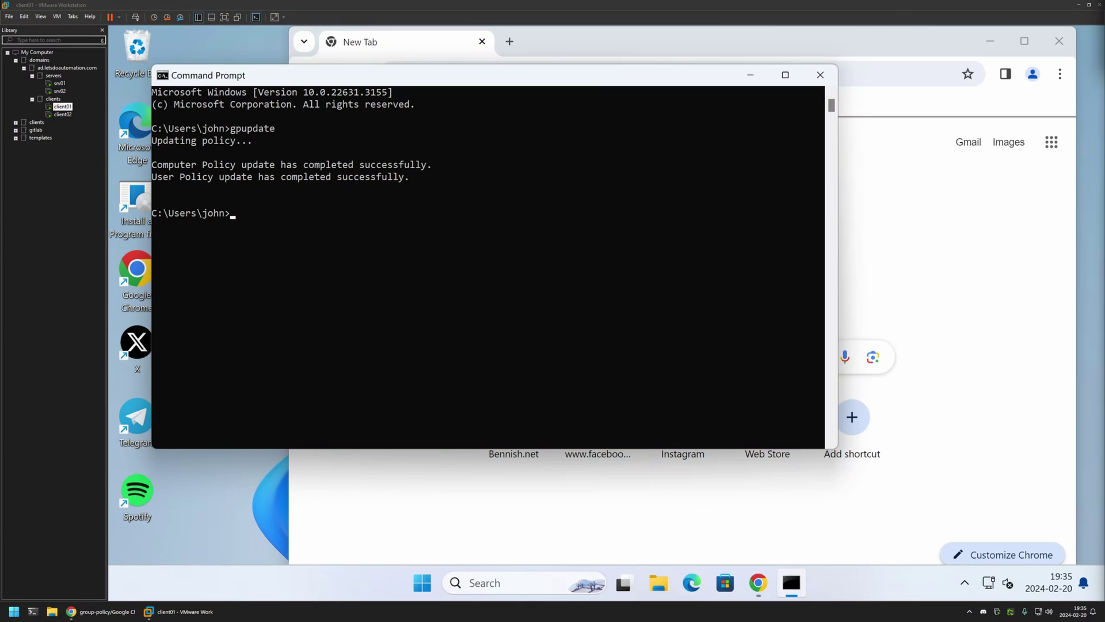
# - Launch the X, Telegram and Spotify web apps from their desktop shortcuts
pyautogui.click(750, 75)
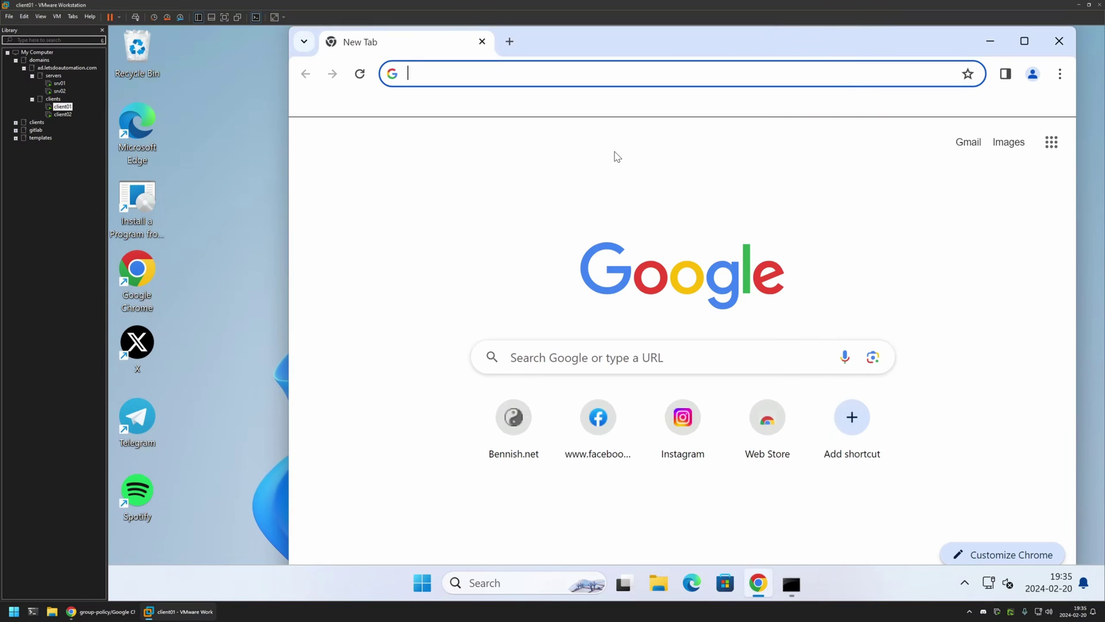
pyautogui.moveTo(224, 327); pyautogui.dragTo(122, 515)
pyautogui.click(137, 417)
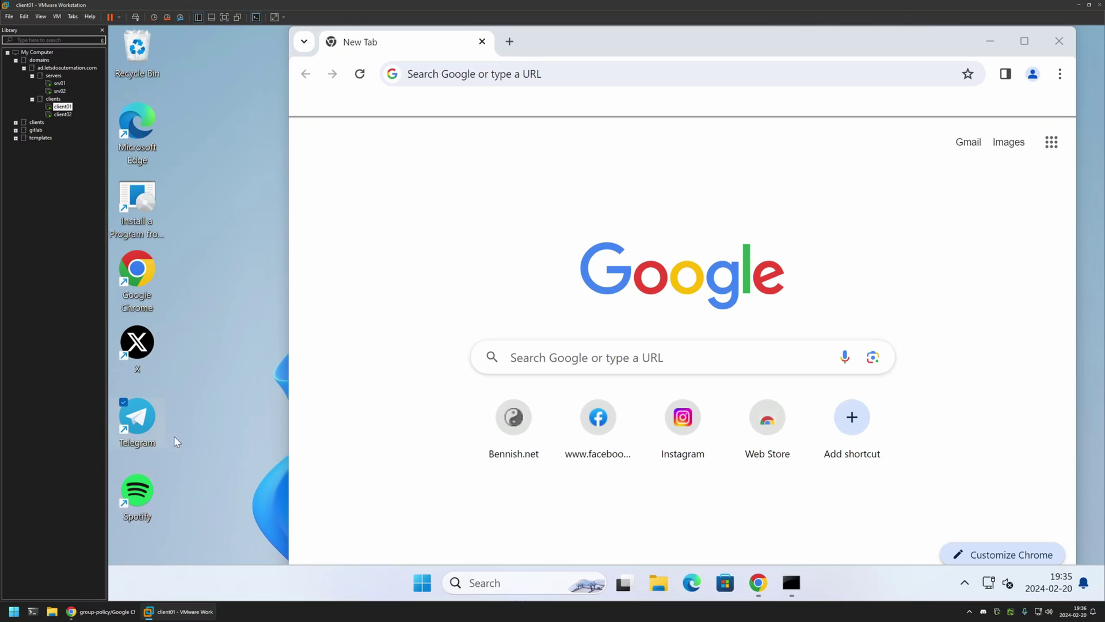
pyautogui.click(221, 461)
pyautogui.doubleClick(139, 344)
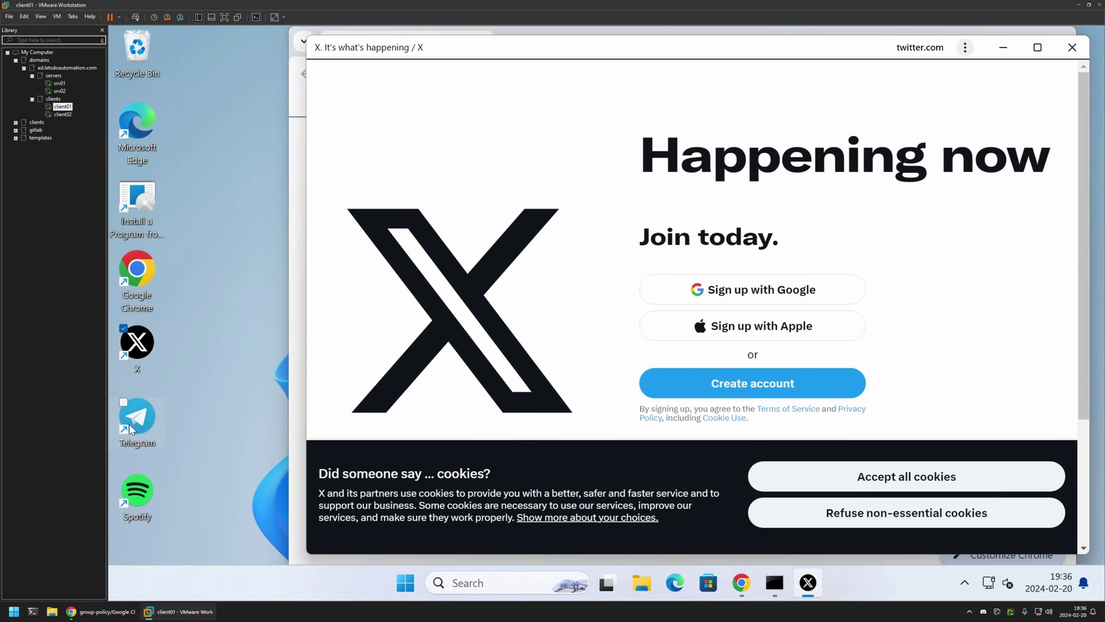
pyautogui.doubleClick(130, 427)
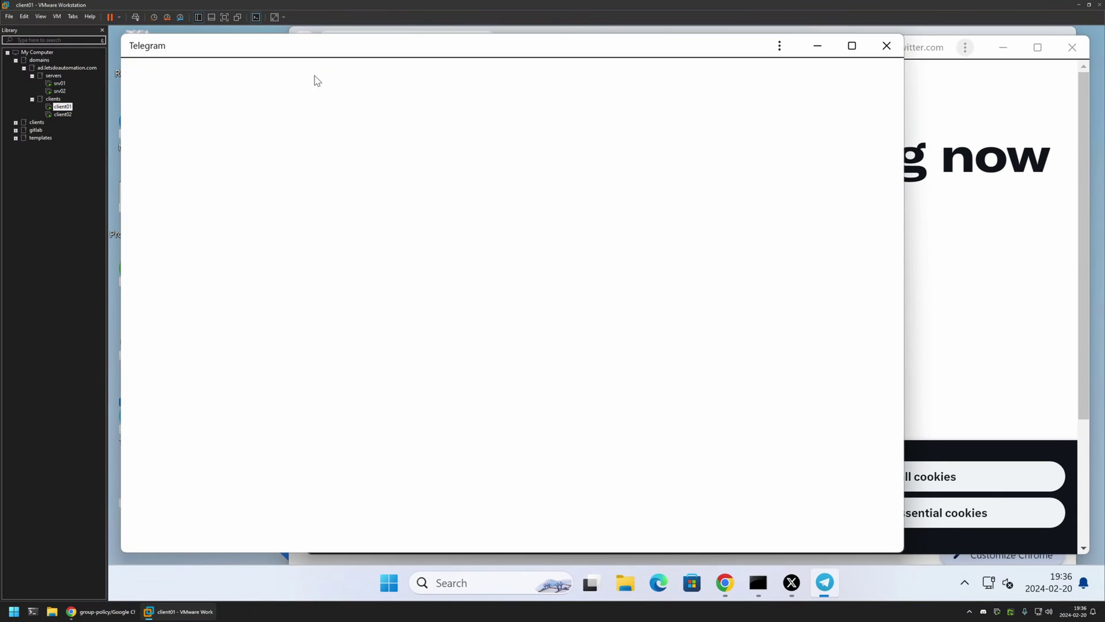
pyautogui.doubleClick(137, 492)
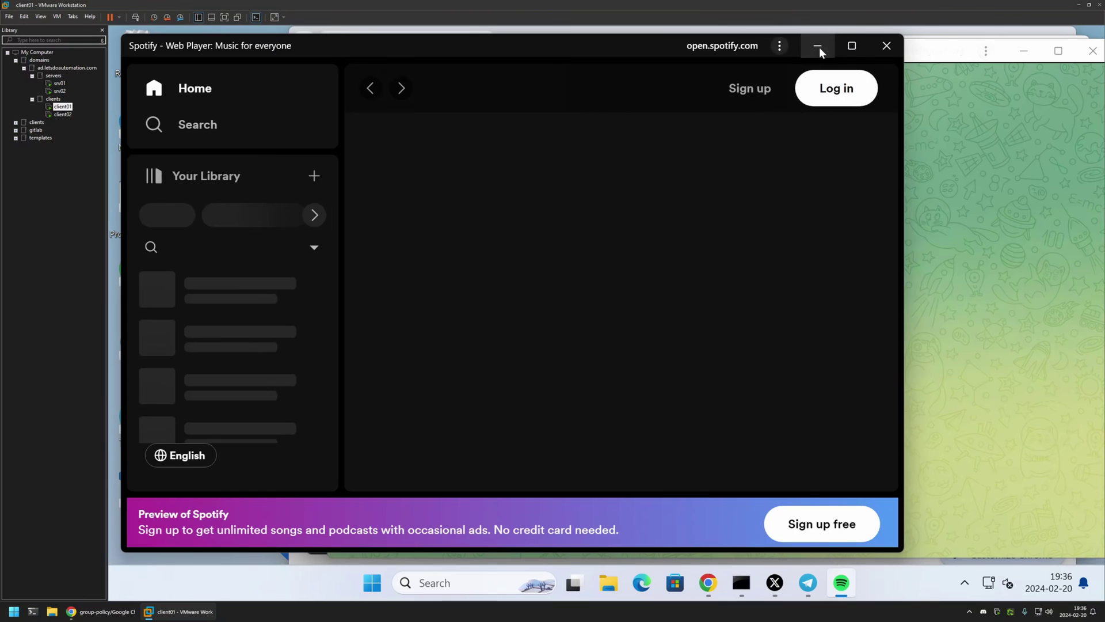
# - Minimize the Spotify and Telegram windows and move the X window aside
pyautogui.click(817, 46)
pyautogui.moveTo(800, 46); pyautogui.dragTo(576, 51)
pyautogui.click(793, 55)
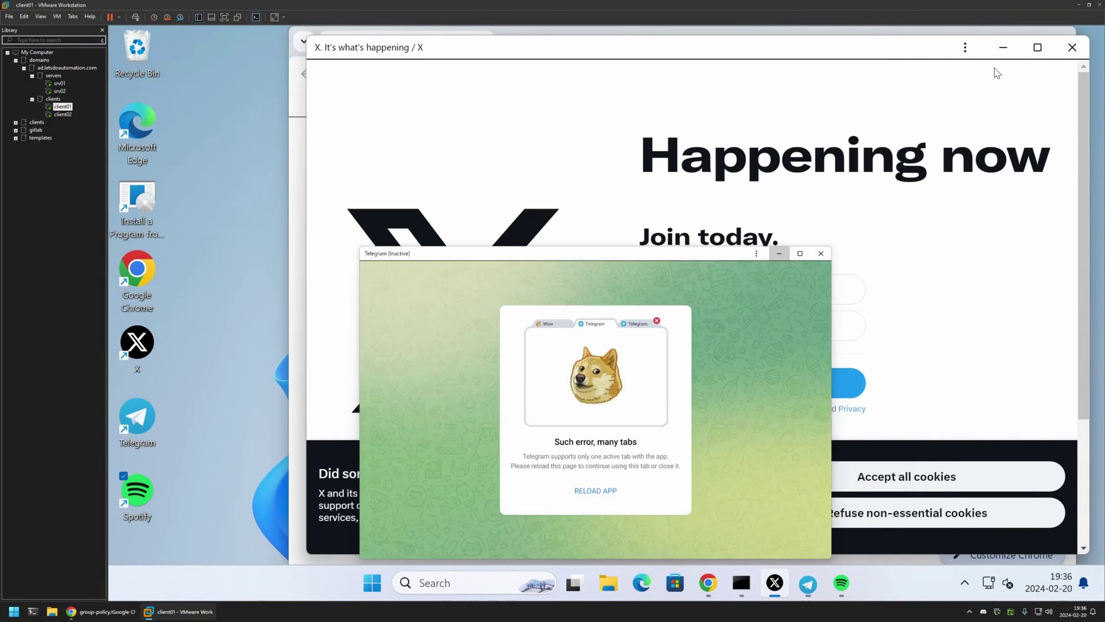
pyautogui.moveTo(751, 54); pyautogui.dragTo(652, 45)
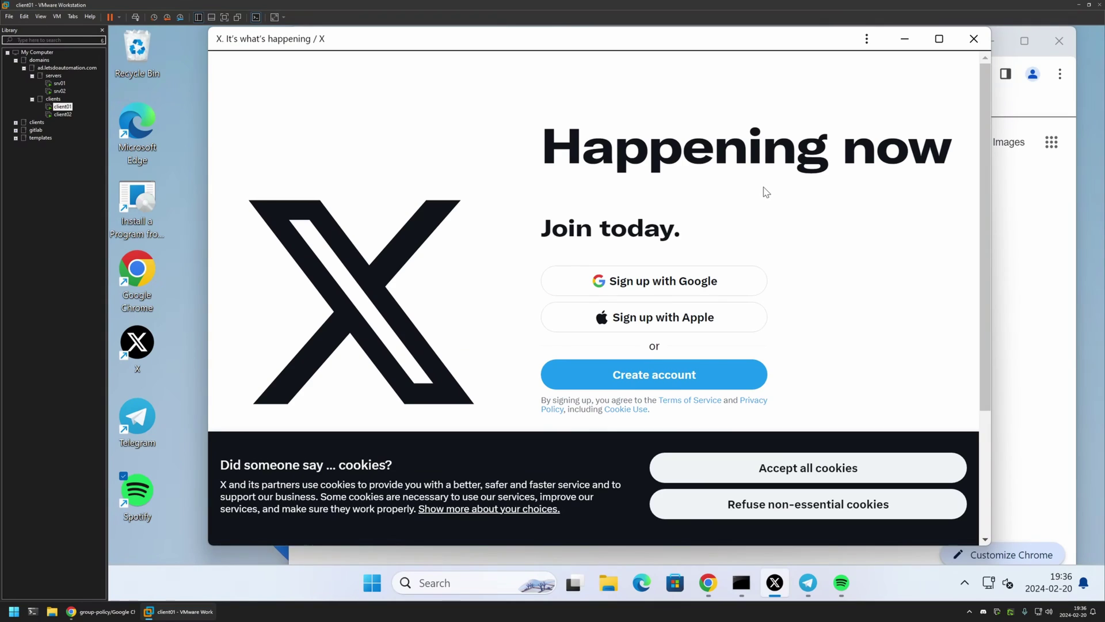